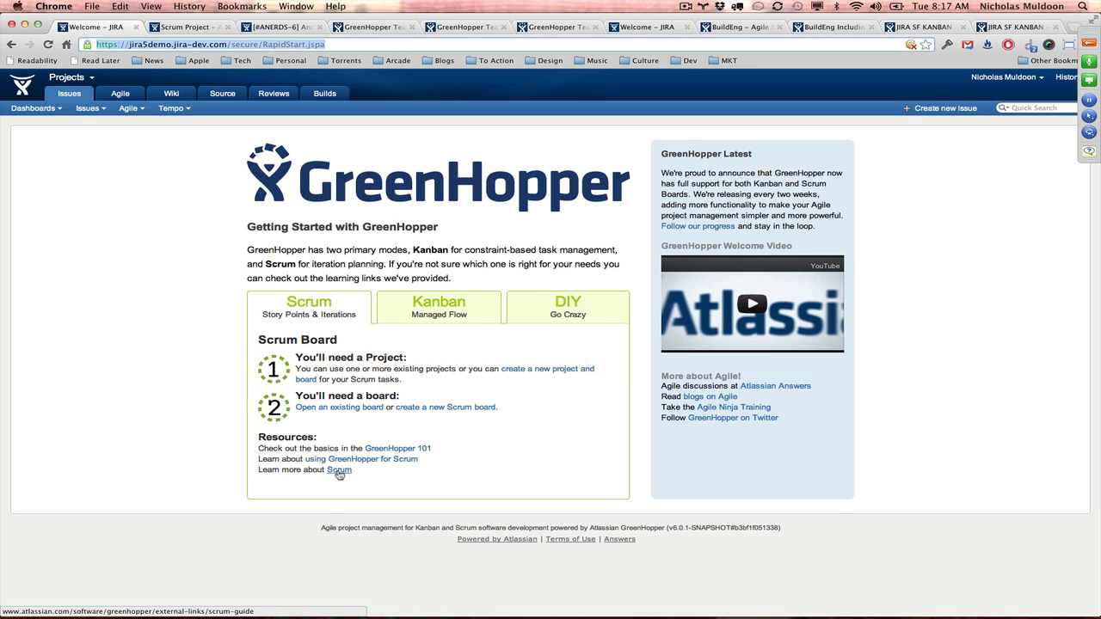
# Step: After previewing the Kanban guidance, start a new Scrum project named Scary Project with key SCA
pyautogui.click(441, 323)
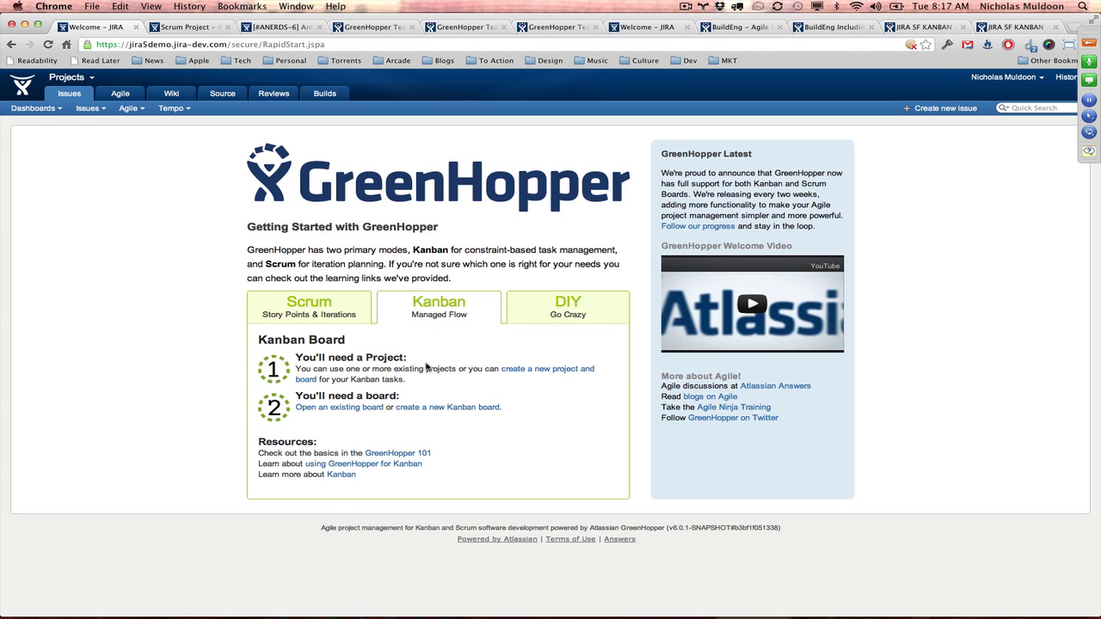
pyautogui.click(332, 311)
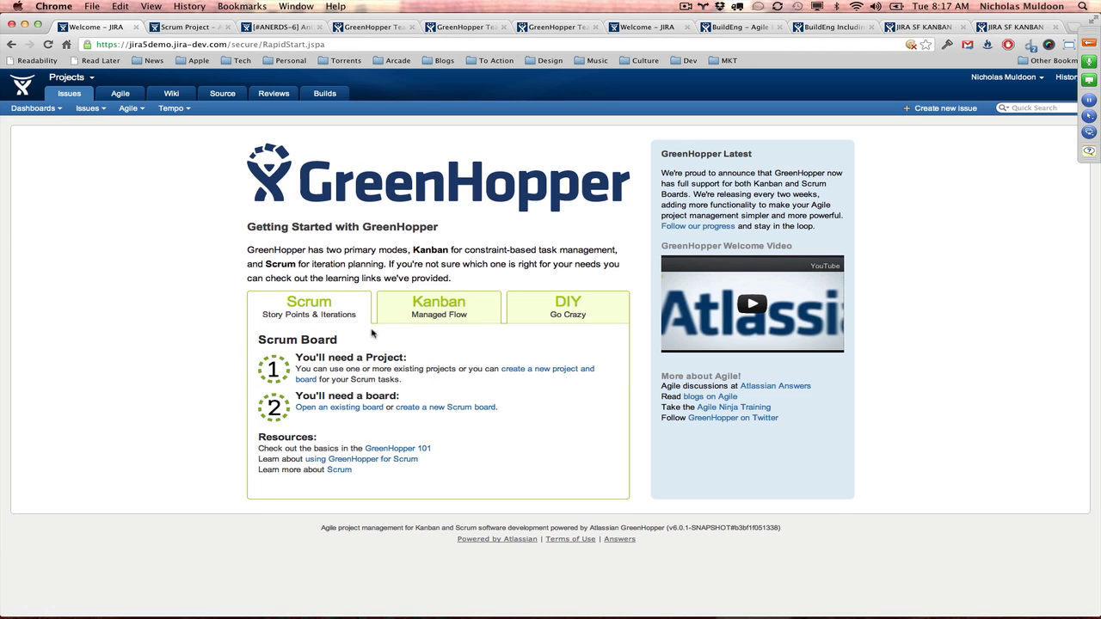
pyautogui.click(532, 370)
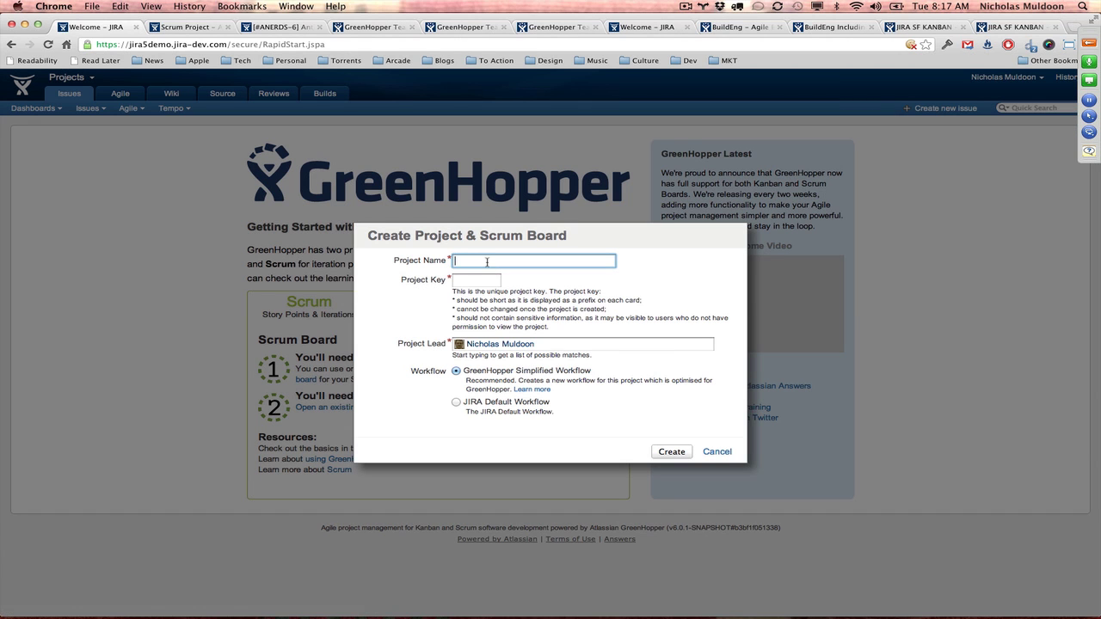
pyautogui.write('Scary')
pyautogui.write(' Pra')
pyautogui.write('ject')
pyautogui.press('Tab')
pyautogui.press('Tab')
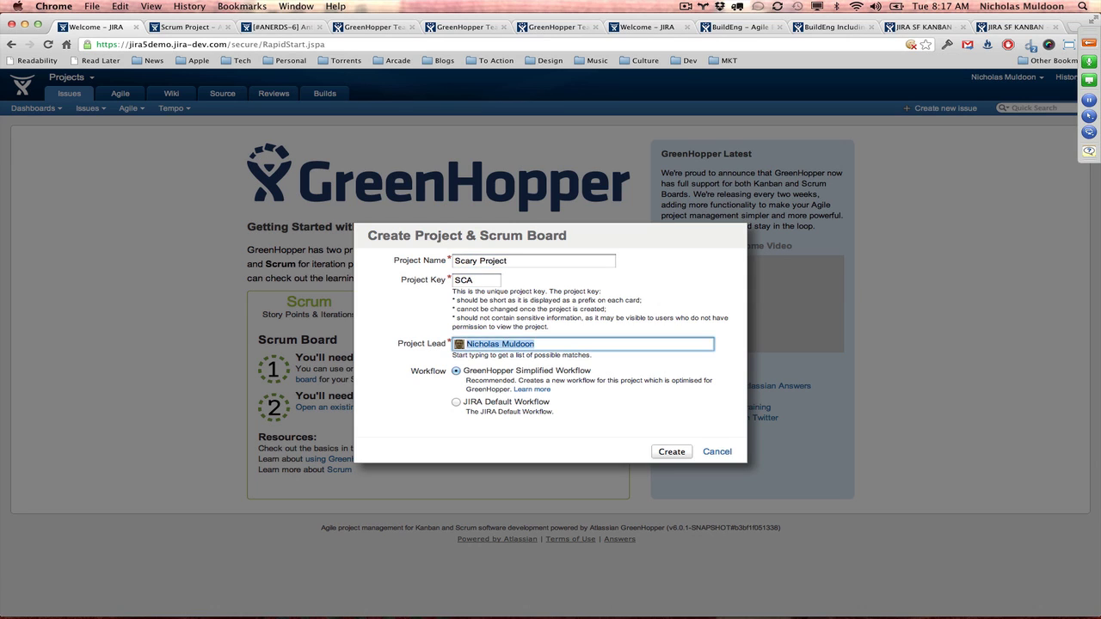
# Step: Keep the GreenHopper Simplified Workflow and create the Scary Project board
pyautogui.click(456, 403)
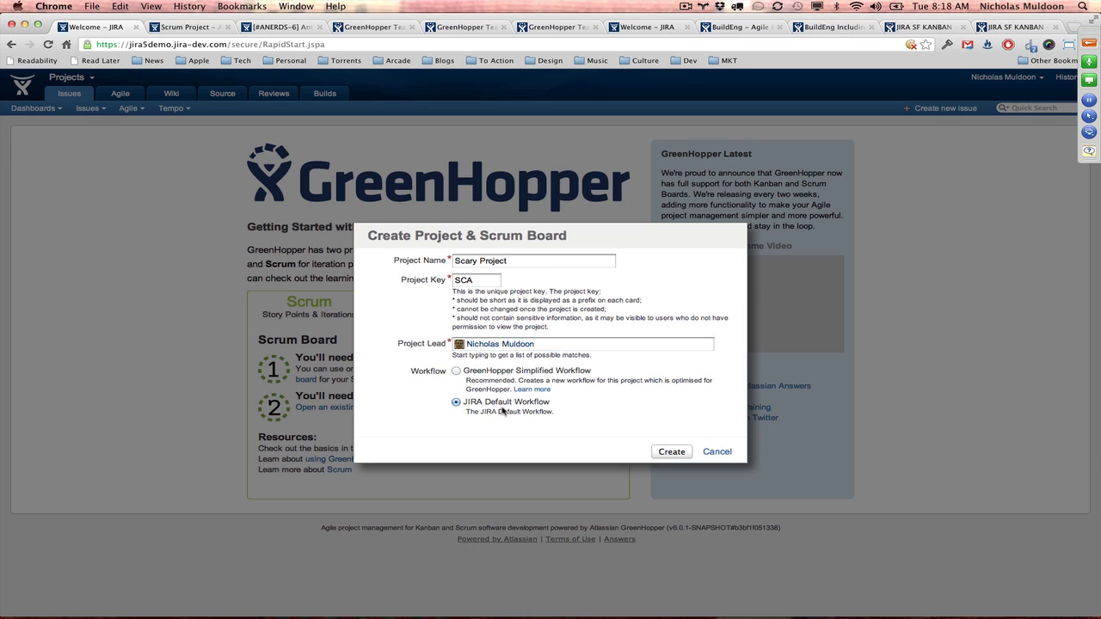
pyautogui.click(456, 371)
pyautogui.click(669, 453)
pyautogui.click(669, 453)
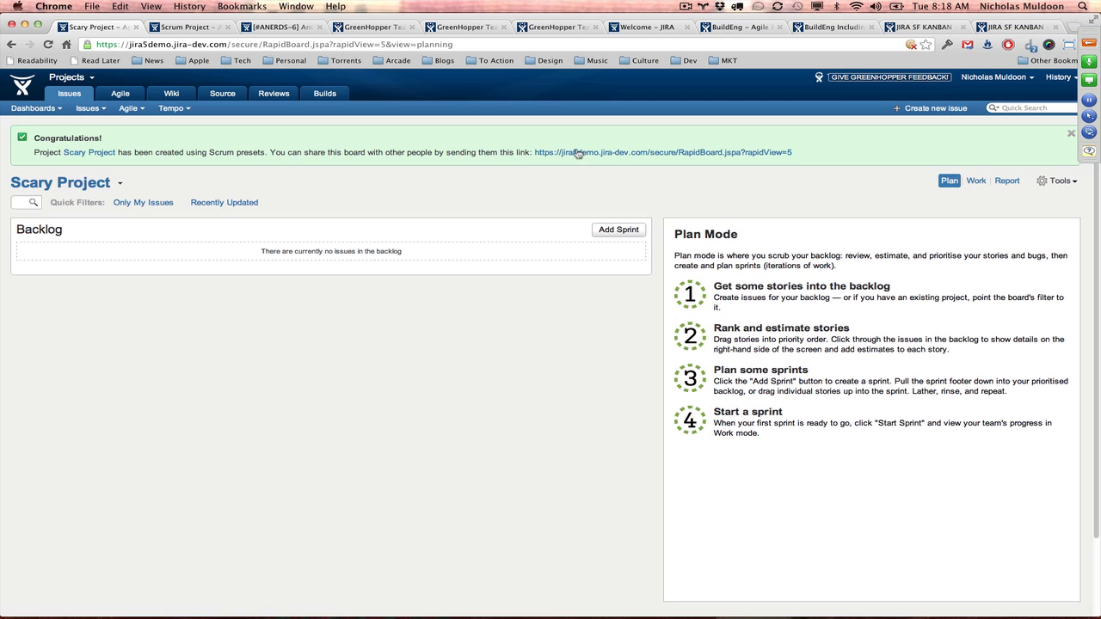
# Step: Dismiss the banner and create a Story named One, keeping the form open for more
pyautogui.click(1071, 133)
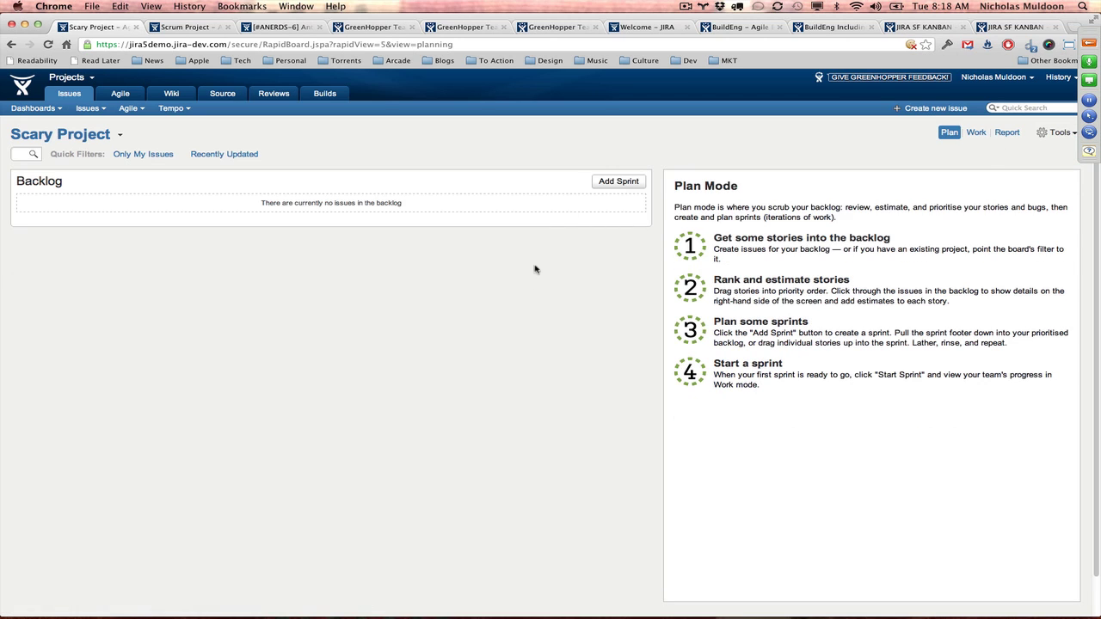
pyautogui.press('c')
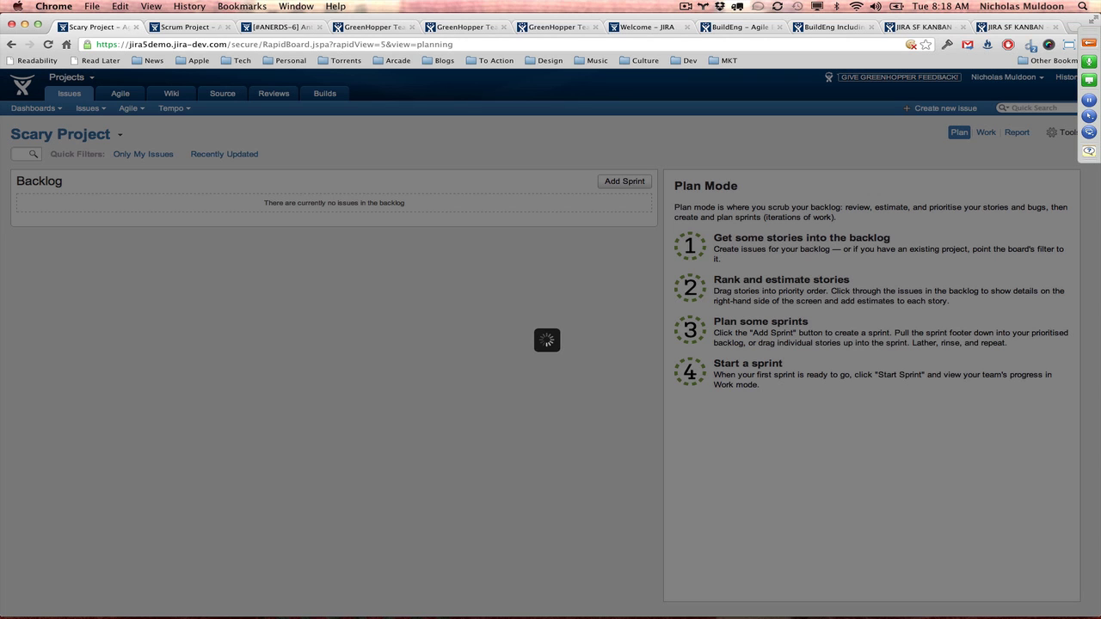
pyautogui.hotkey('shift', 'Tab')
pyautogui.write('s')
pyautogui.press('Return')
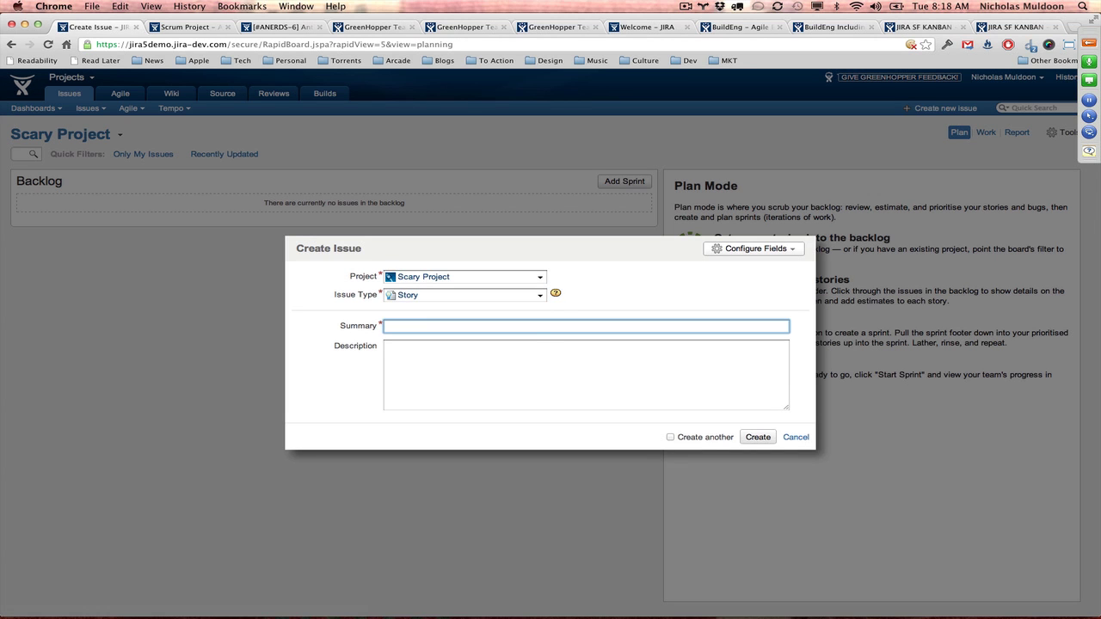
pyautogui.write('One')
pyautogui.press('Tab')
pyautogui.press('space')
pyautogui.press('Tab')
pyautogui.press('Return')
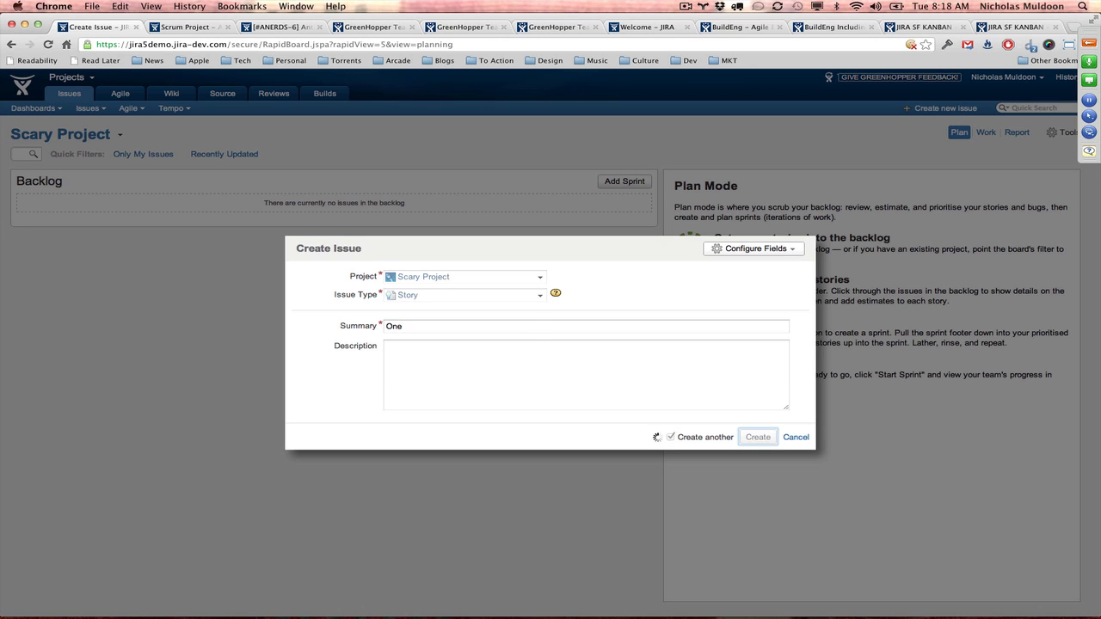
# Step: Create stories Two, Three, Four, Five, Six and Seven, closing the form after Seven
pyautogui.write('Two')
pyautogui.press('Return')
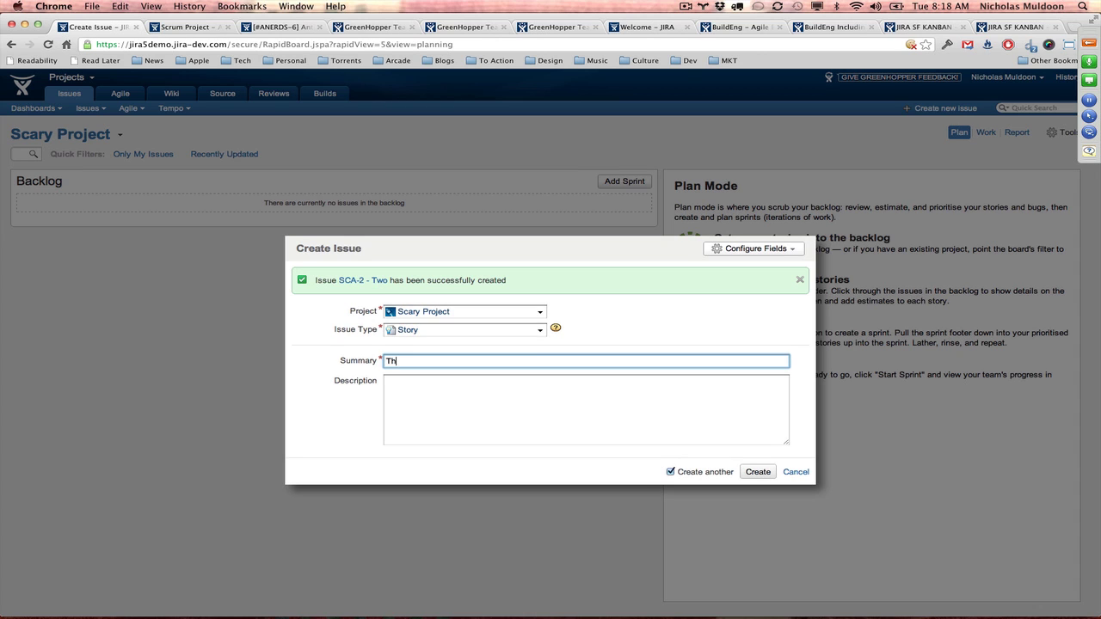
pyautogui.write('Three')
pyautogui.press('Return')
pyautogui.write('Four')
pyautogui.press('Return')
pyautogui.write('Five')
pyautogui.press('Return')
pyautogui.write('Six')
pyautogui.press('Return')
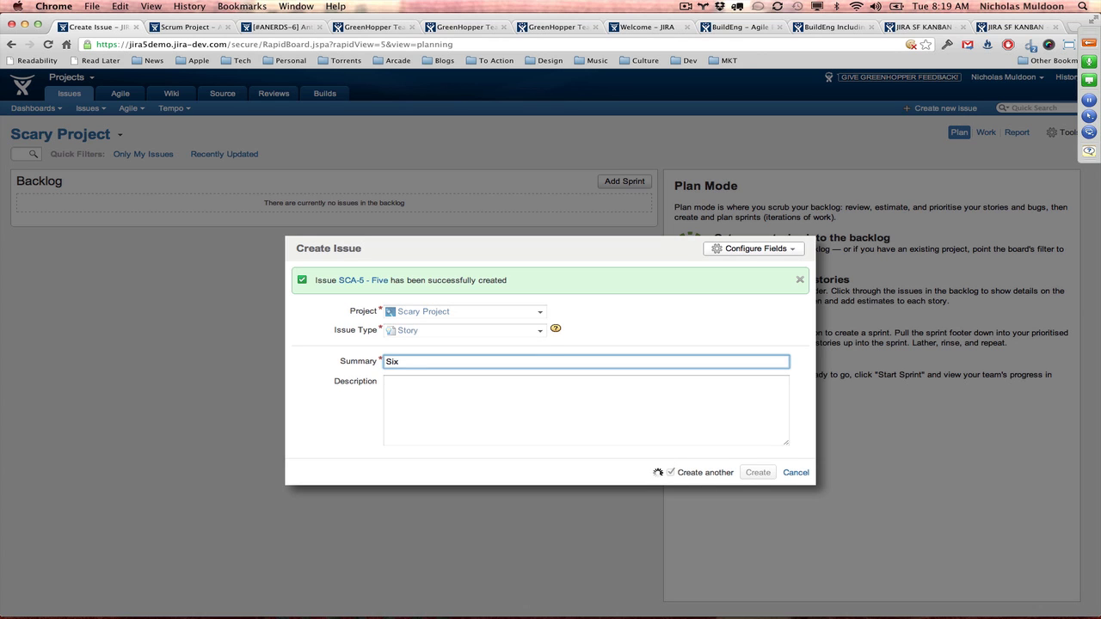
pyautogui.write('Seven')
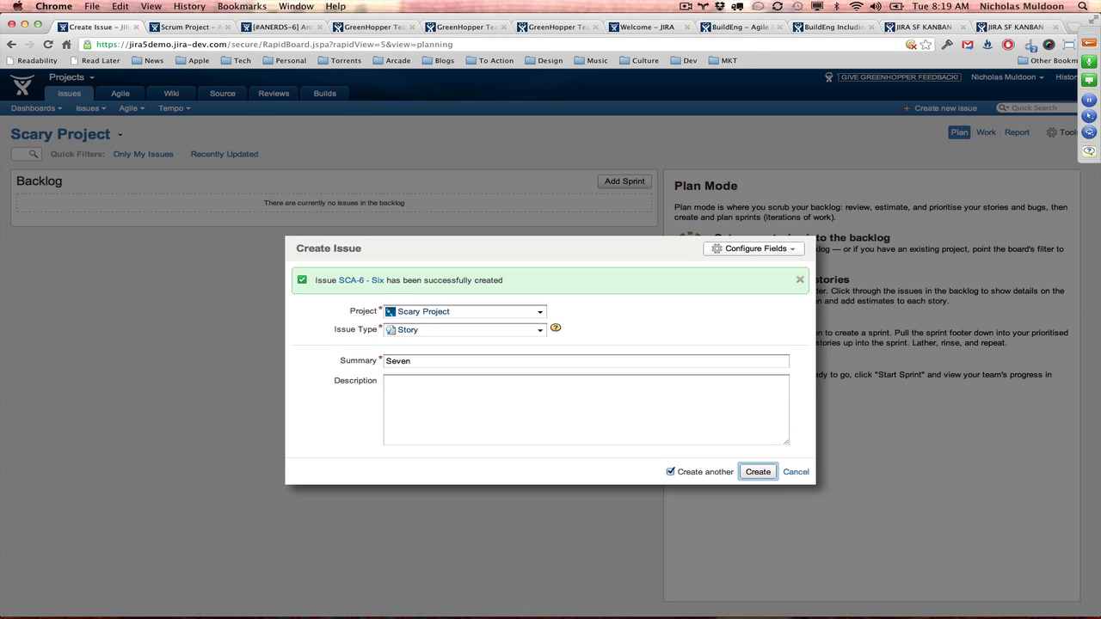
pyautogui.press('space')
pyautogui.press('Return')
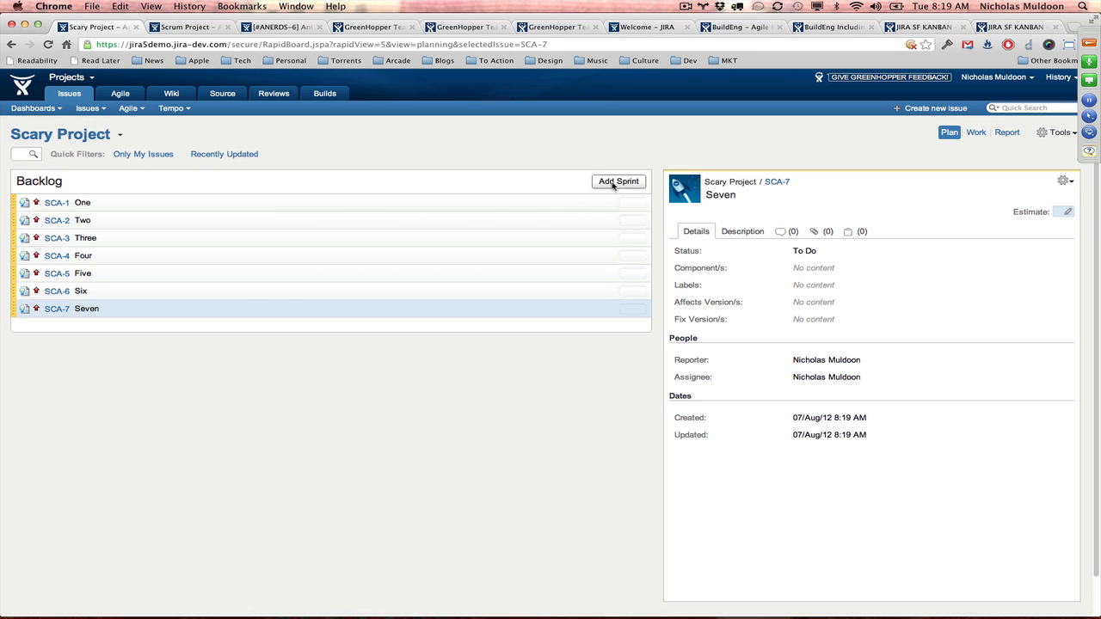
# Step: Add Sprint 1 holding stories One to Three, plus two more upcoming sprints
pyautogui.click(613, 182)
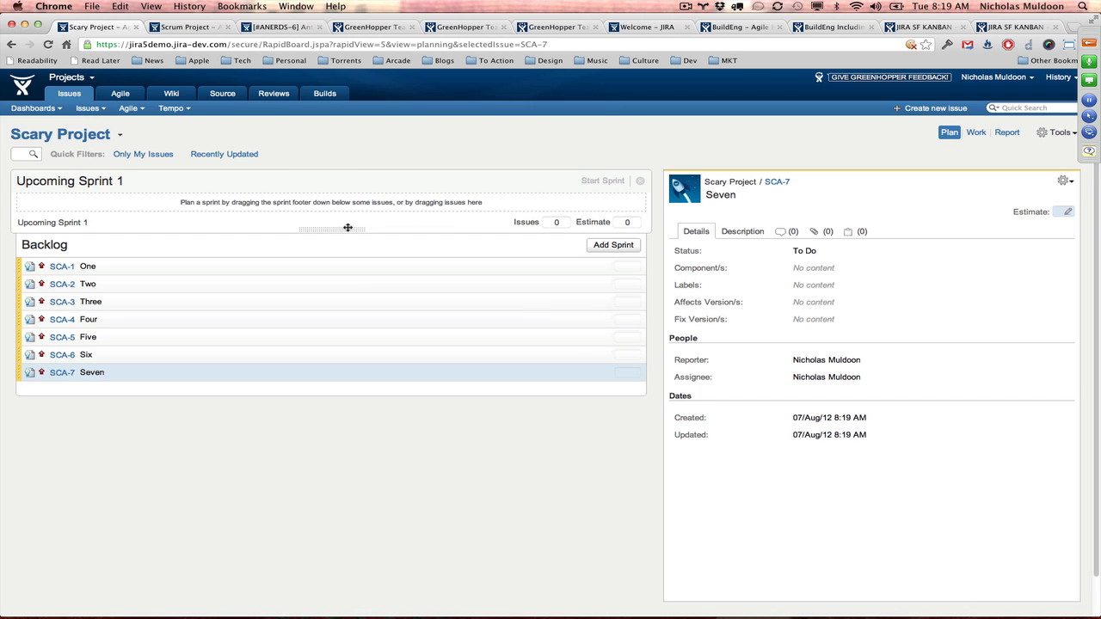
pyautogui.moveTo(348, 227); pyautogui.dragTo(369, 304)
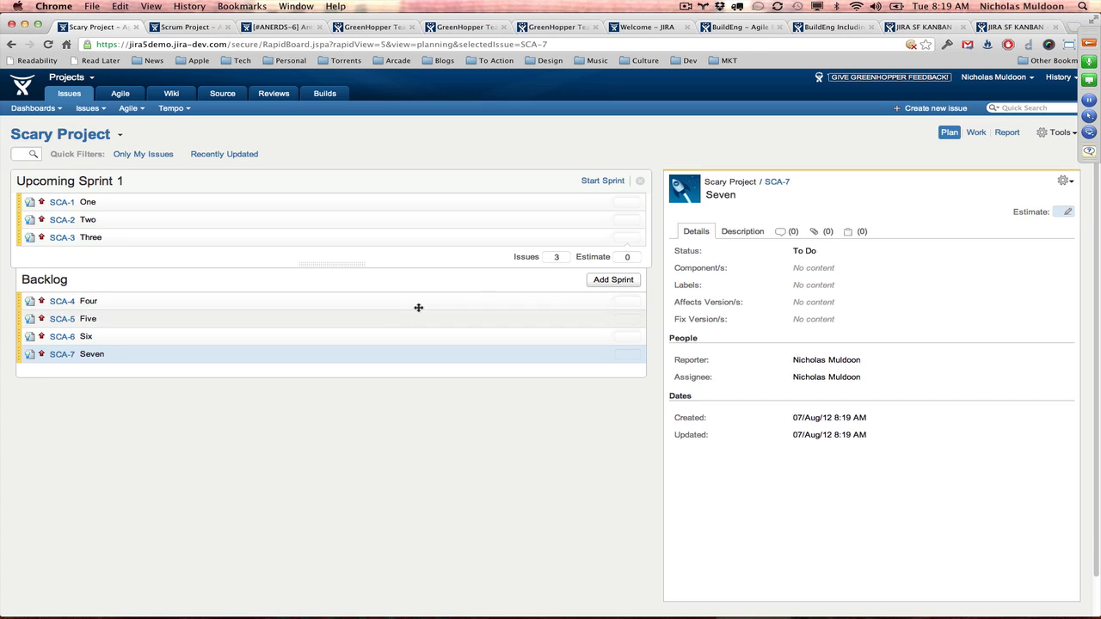
pyautogui.click(609, 280)
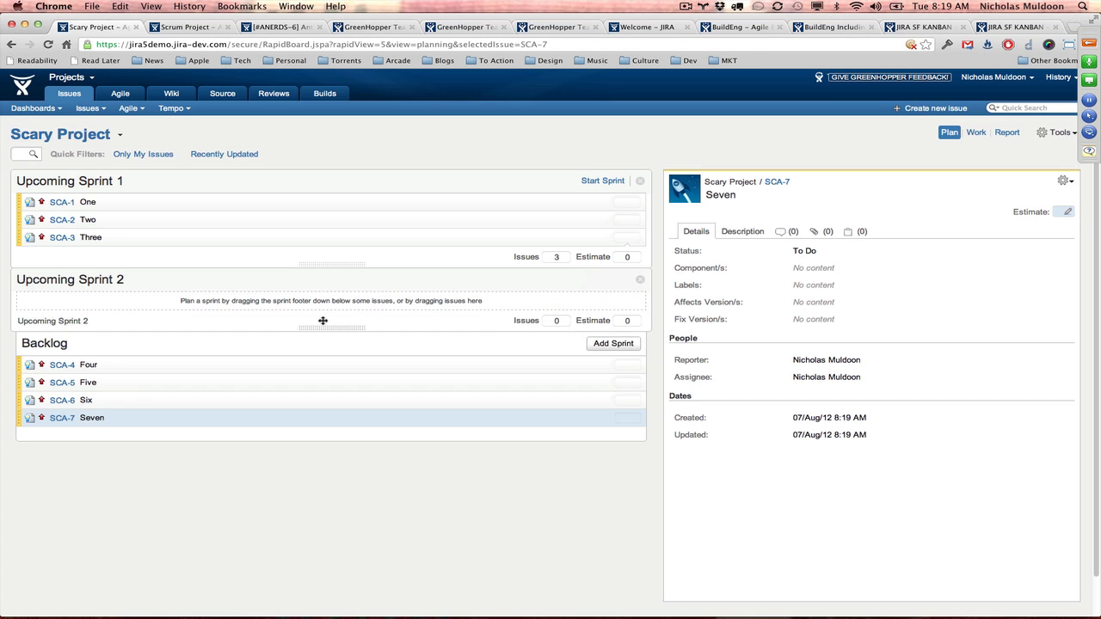
pyautogui.click(592, 344)
# Step: Put Four in Sprint 2, Five and Six in Sprint 3, and rank Seven atop Sprint 1
pyautogui.moveTo(313, 327); pyautogui.dragTo(319, 424)
pyautogui.moveTo(327, 385); pyautogui.dragTo(328, 444)
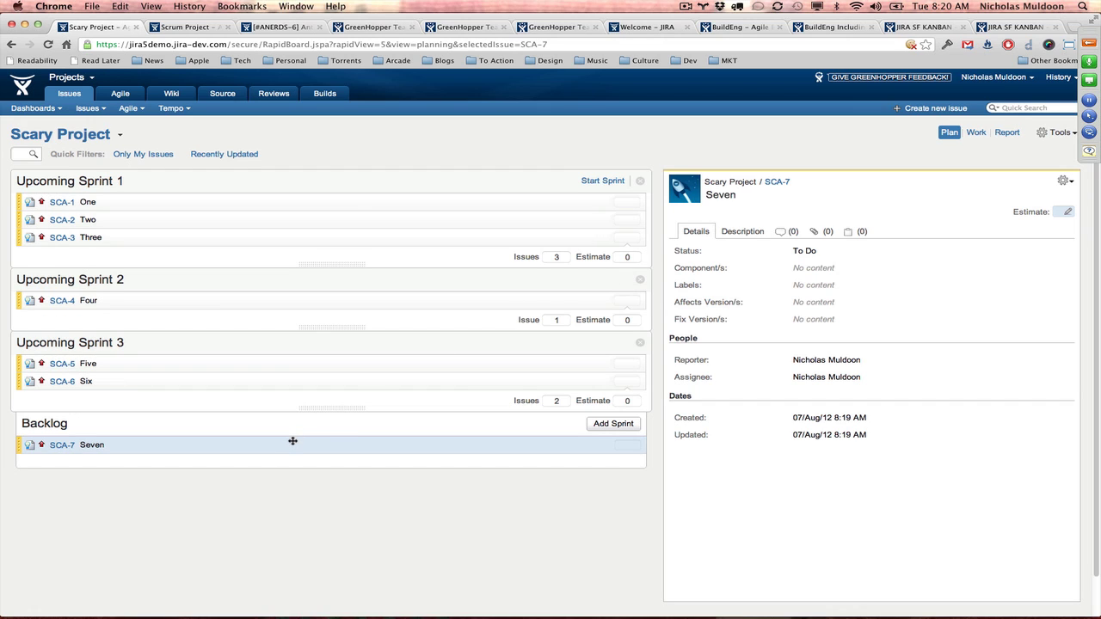
pyautogui.moveTo(292, 441); pyautogui.dragTo(131, 210)
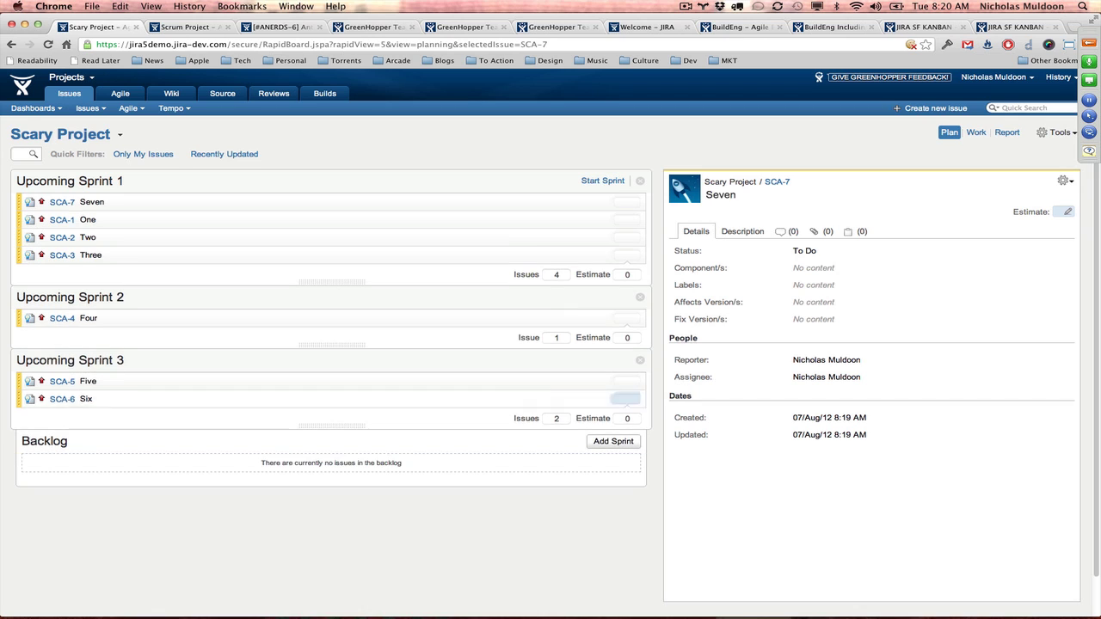
pyautogui.click(130, 205)
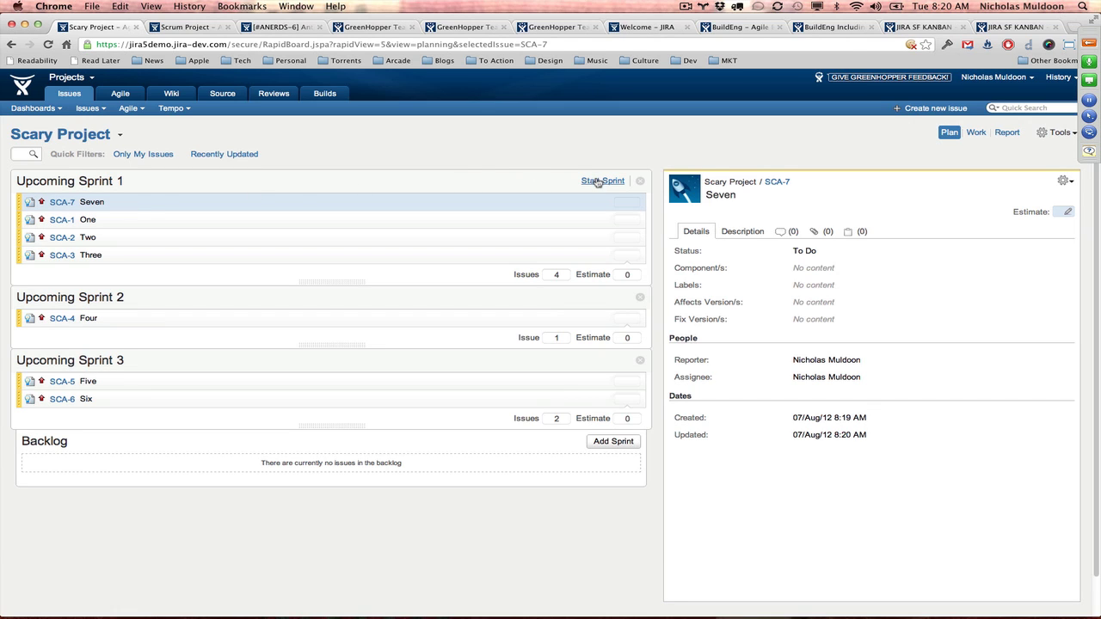
# Step: Start Upcoming Sprint 1 with its default name and dates
pyautogui.click(598, 182)
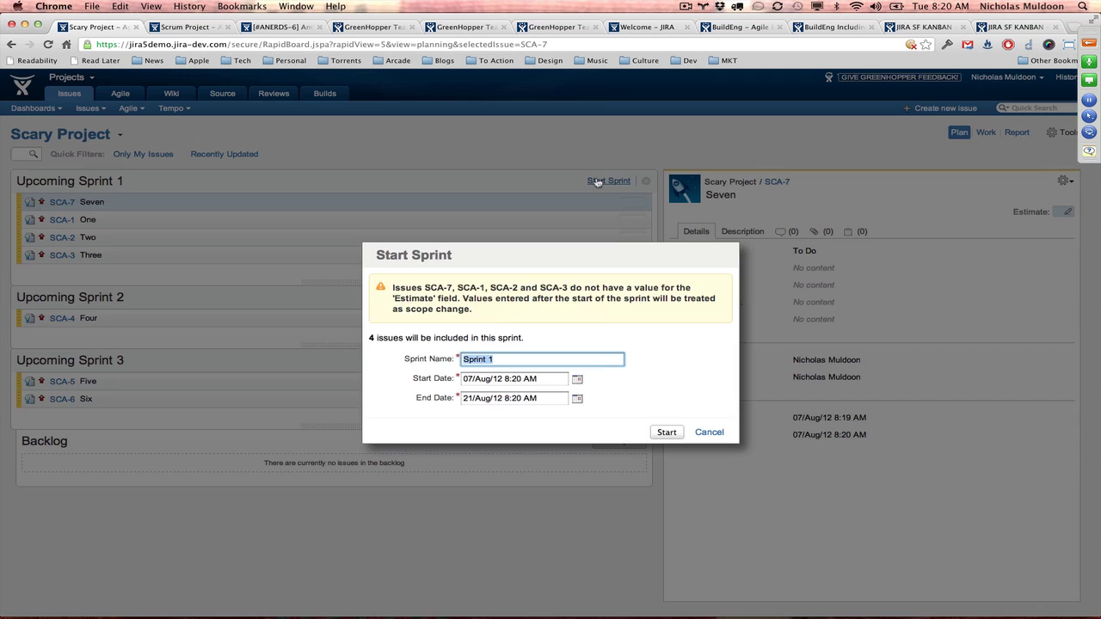
pyautogui.click(667, 432)
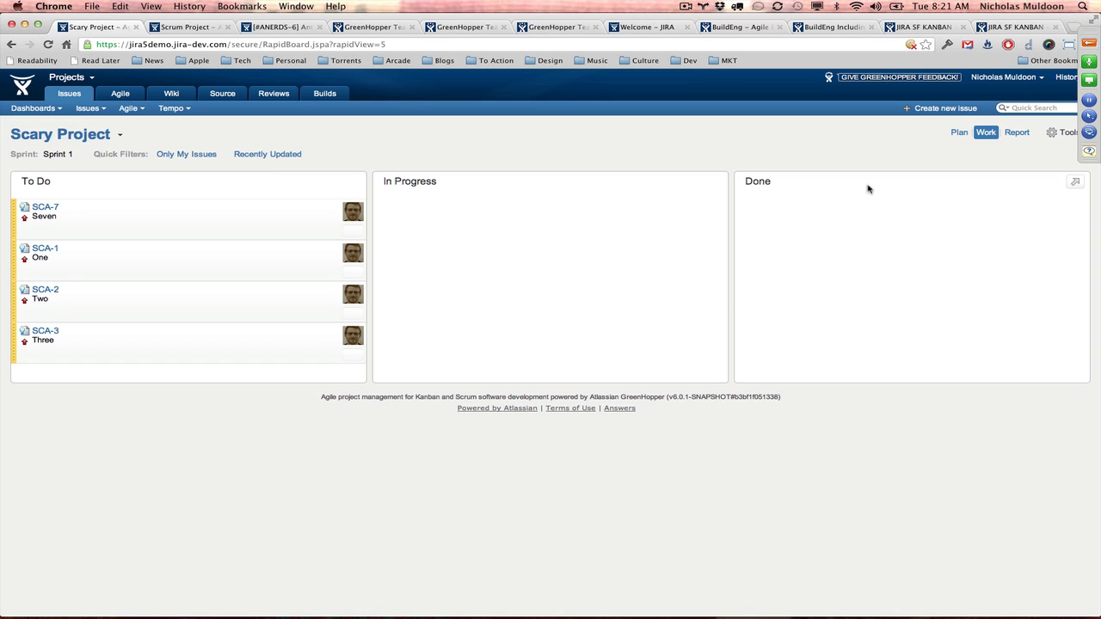
# Step: Open the Scary Project board configuration via Tools > Configure, briefly checking the account menu
pyautogui.click(1053, 139)
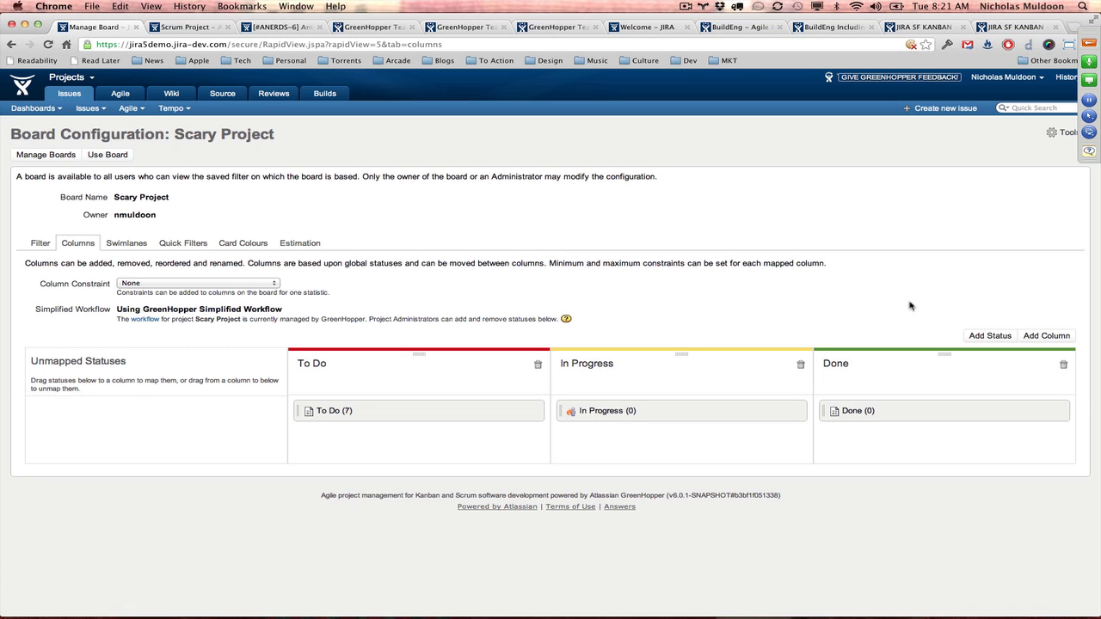
pyautogui.click(1043, 80)
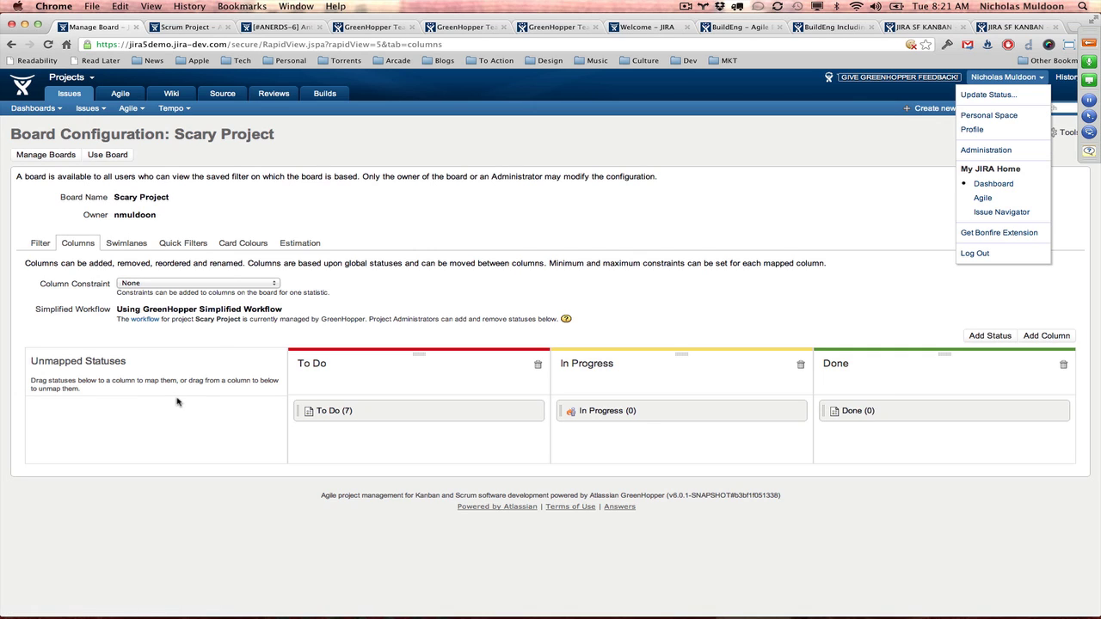
pyautogui.click(576, 299)
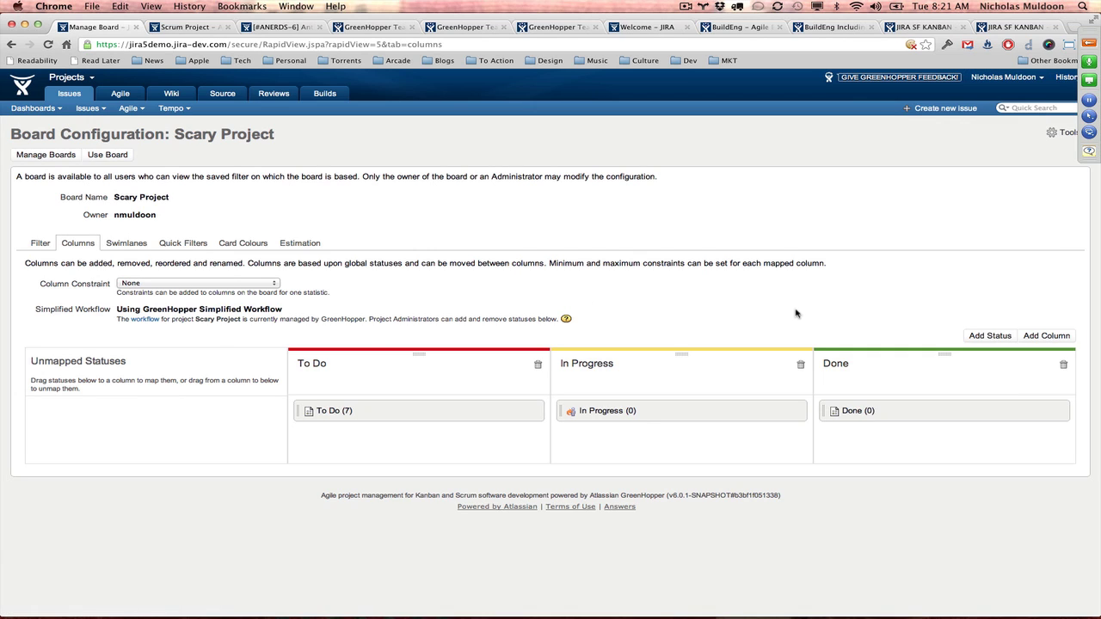
# Step: Add two board columns, In Review and Awaiting Deployment
pyautogui.click(1047, 336)
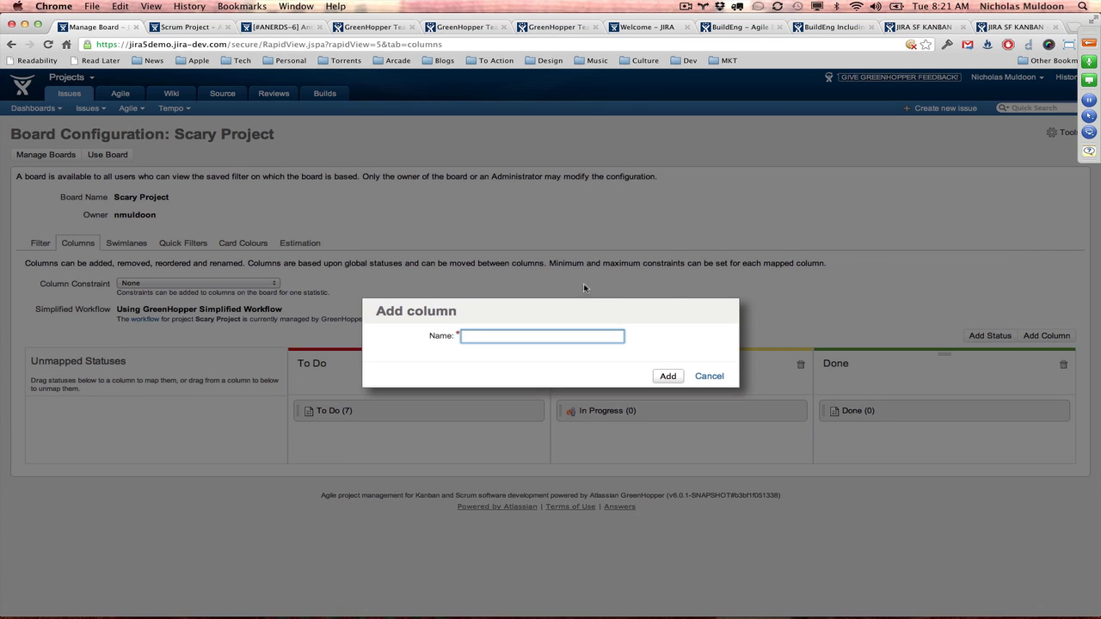
pyautogui.write('In Review')
pyautogui.press('Return')
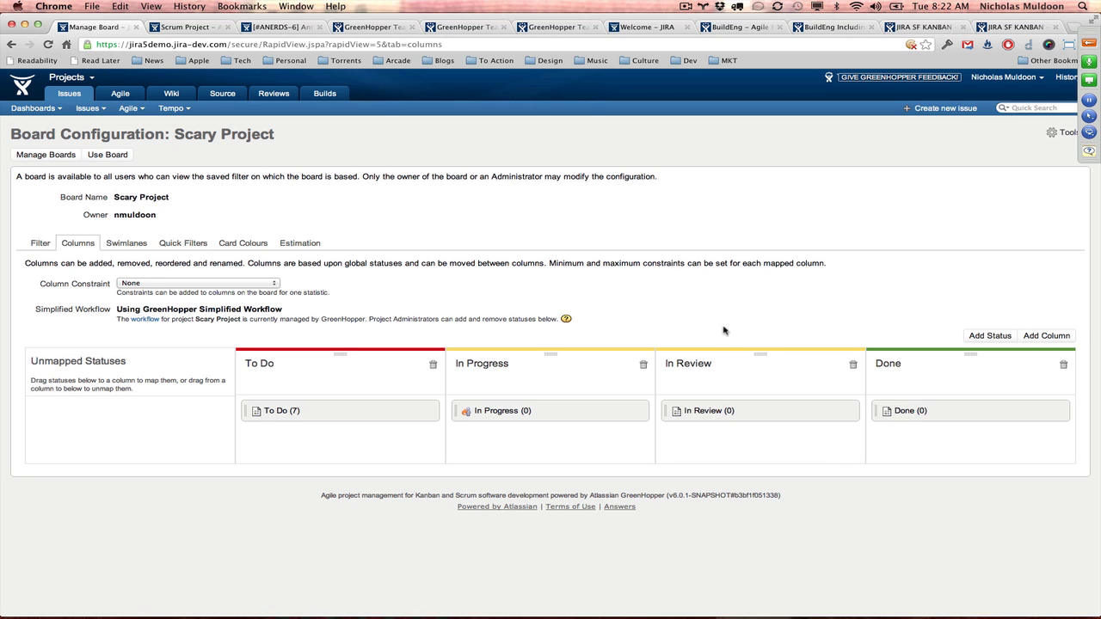
pyautogui.click(1070, 336)
pyautogui.write('Await')
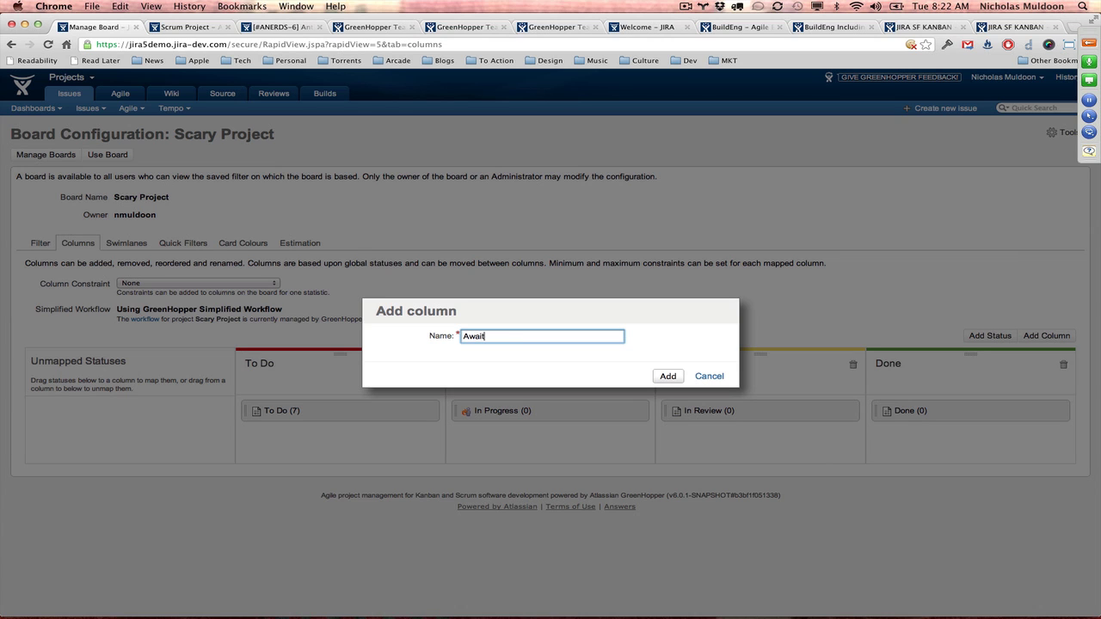
pyautogui.write('ing Deployment')
pyautogui.press('Return')
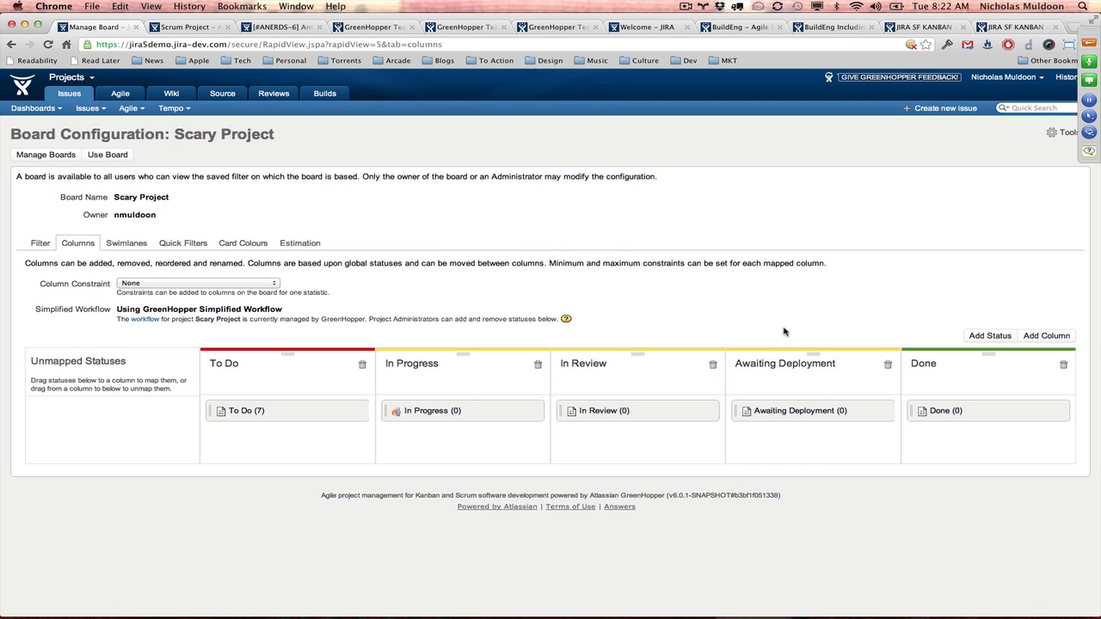
# Step: Switch to the Scary Project board and move SCA-7 into Awaiting Deployment
pyautogui.click(121, 158)
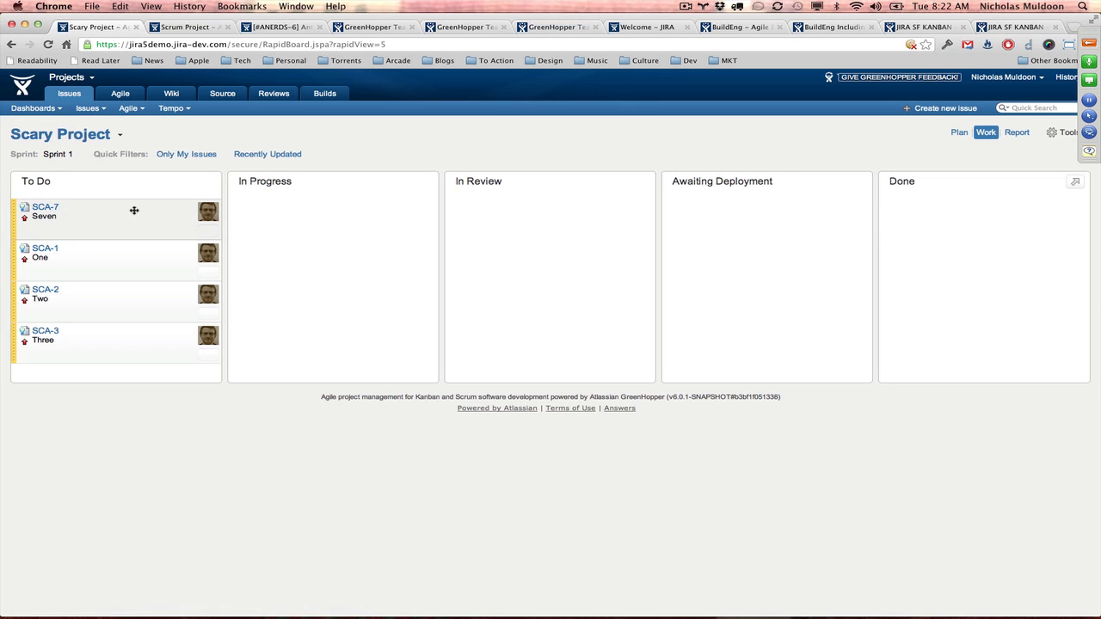
pyautogui.moveTo(134, 210); pyautogui.dragTo(763, 247)
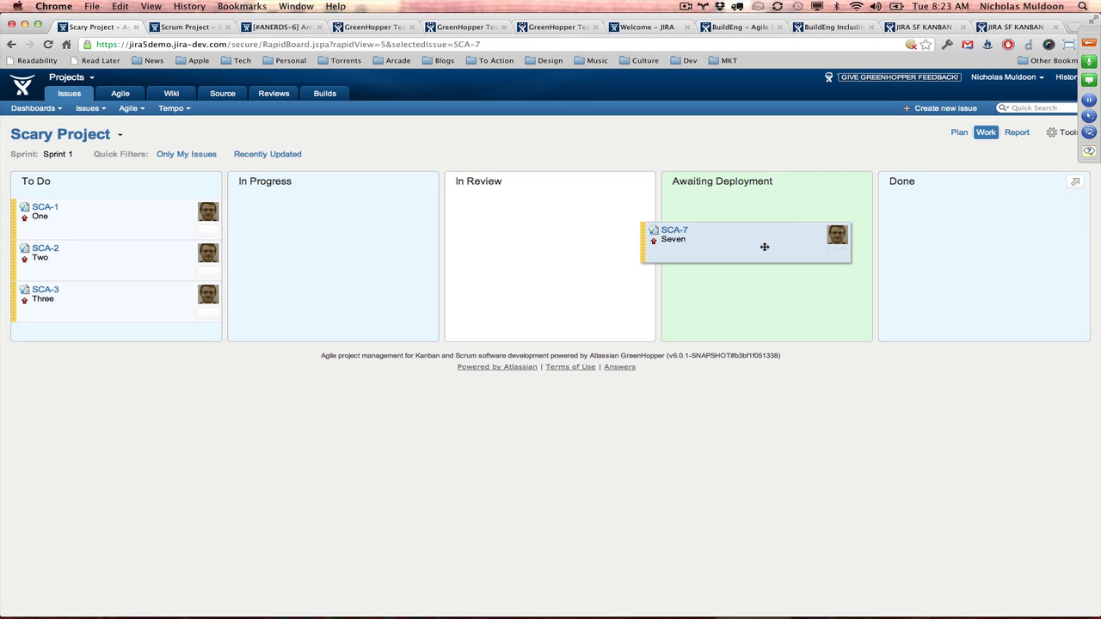
pyautogui.moveTo(763, 247)
pyautogui.mouseDown()
pyautogui.moveTo(814, 237)
pyautogui.moveTo(991, 251)
pyautogui.moveTo(784, 242)
pyautogui.mouseUp()
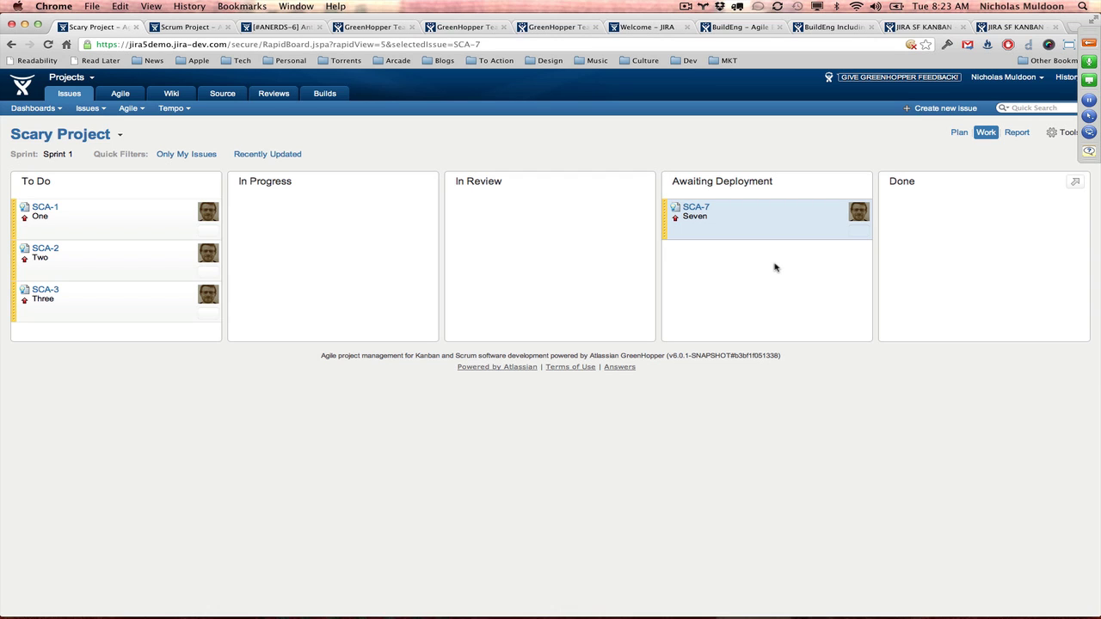
# Step: Assign SCA-1 to the suggested team member and move it via In Review to Awaiting Deployment
pyautogui.click(167, 216)
pyautogui.write('a')
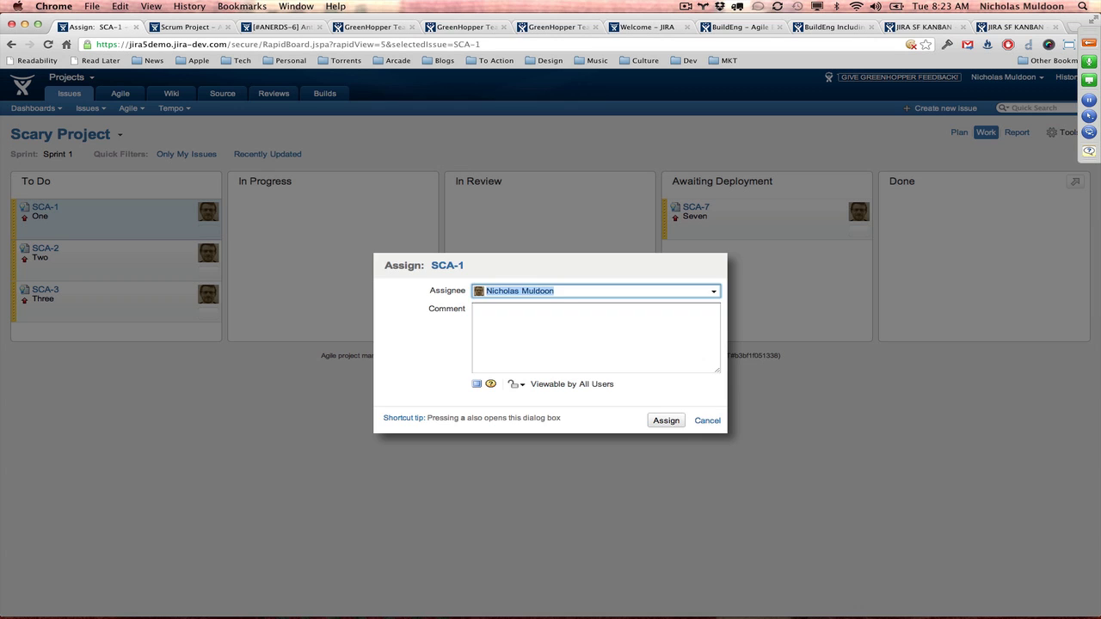
pyautogui.write('ch')
pyautogui.press('Return')
pyautogui.click(651, 422)
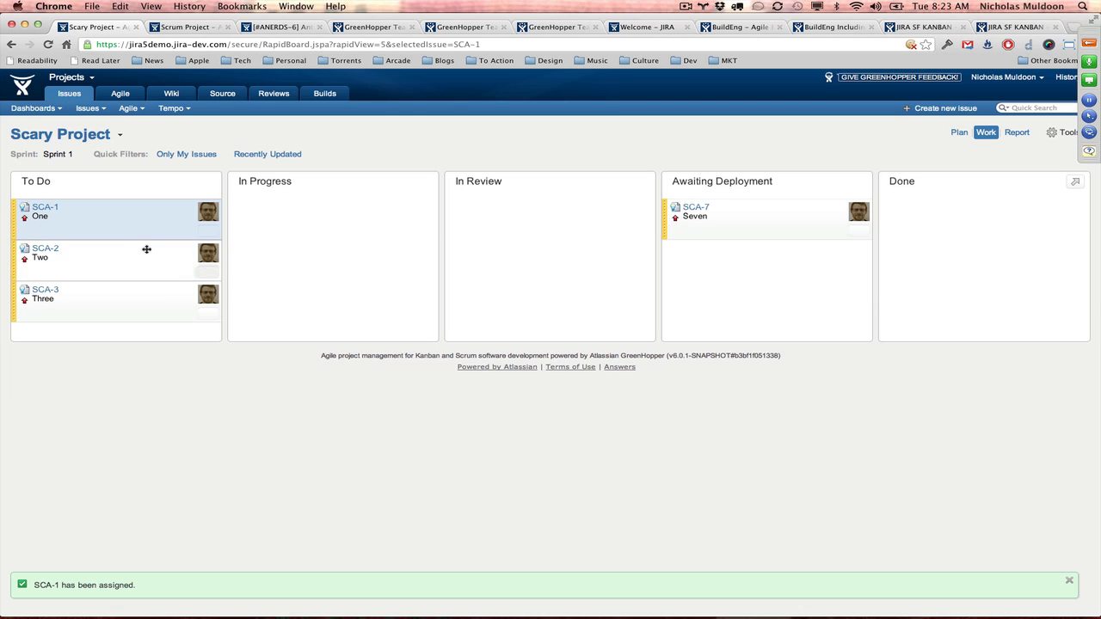
pyautogui.moveTo(133, 226); pyautogui.dragTo(568, 240)
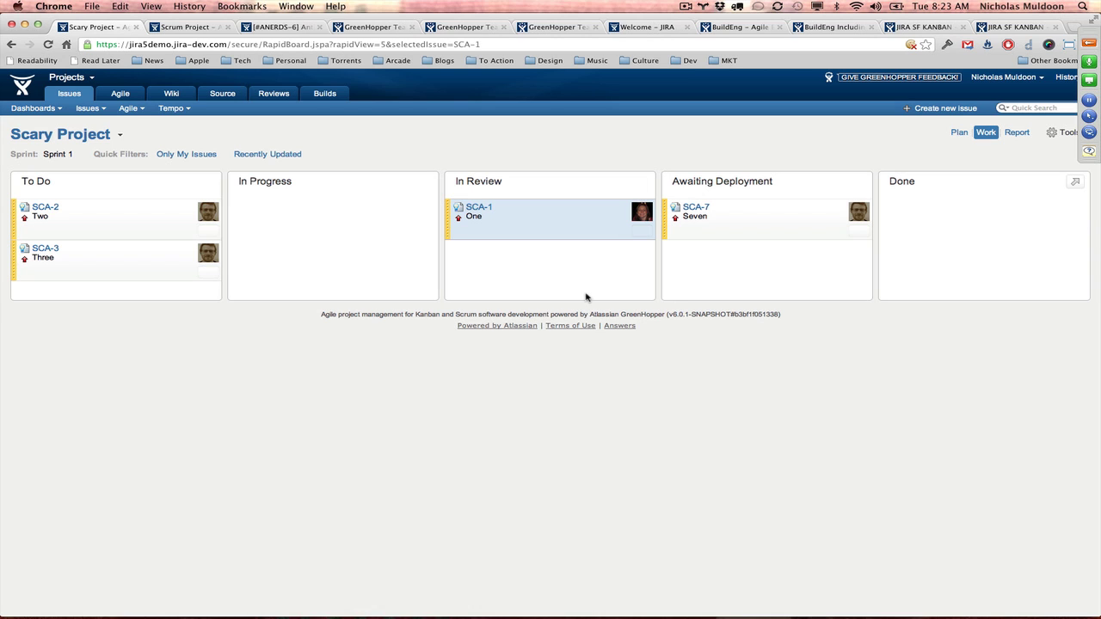
pyautogui.moveTo(558, 206); pyautogui.dragTo(765, 252)
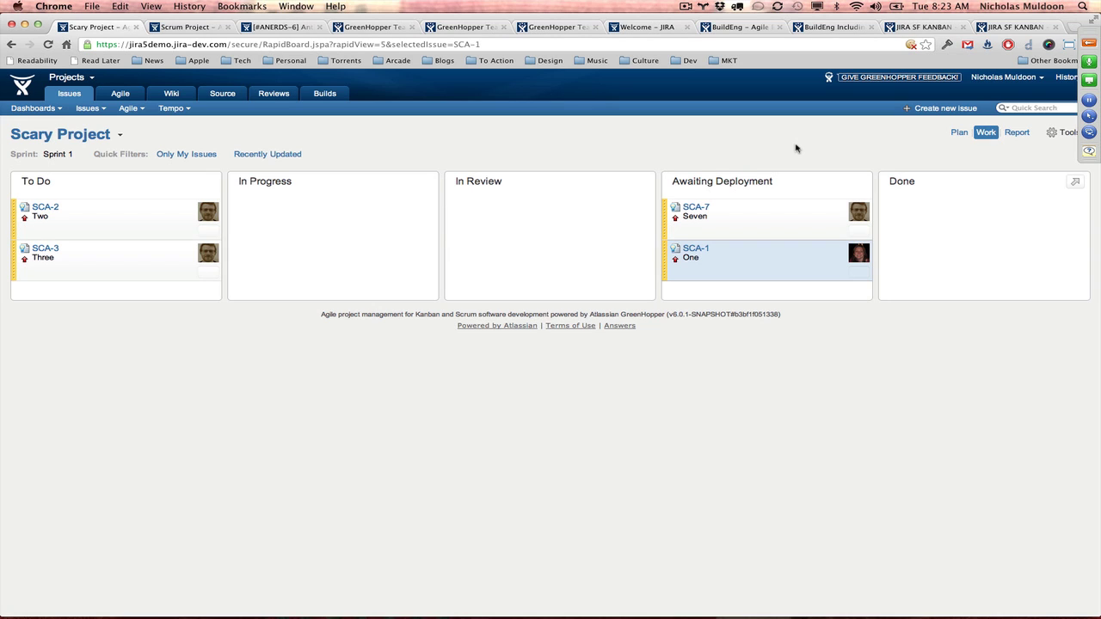
# Step: In Plan mode, move SCA-6 from Upcoming Sprint 2 to the Backlog, then return to Work
pyautogui.click(959, 132)
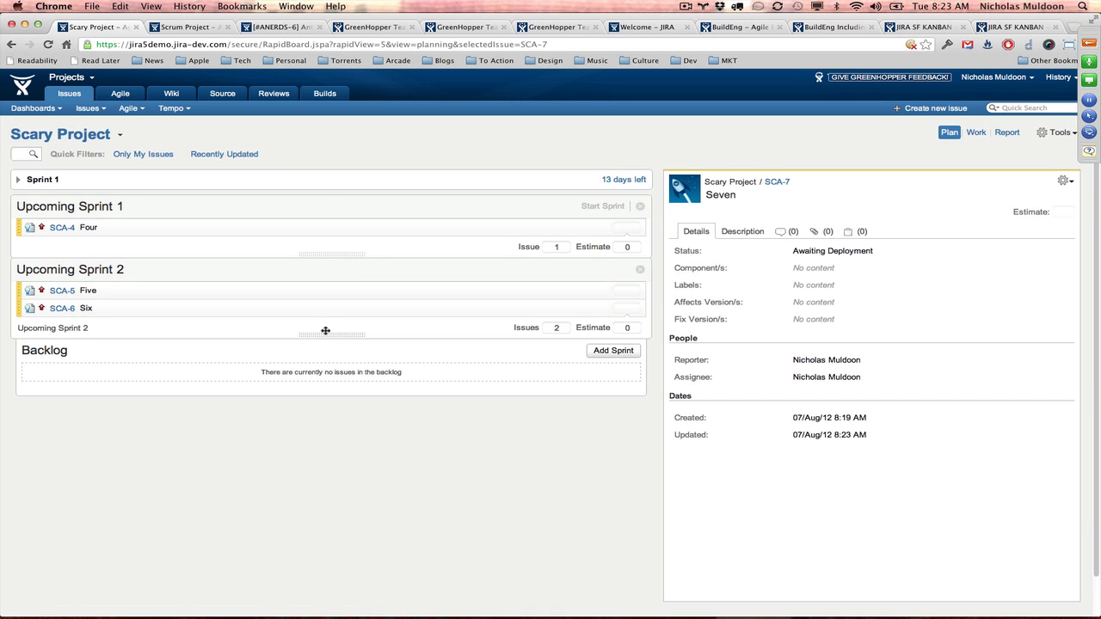
pyautogui.moveTo(325, 330)
pyautogui.mouseDown()
pyautogui.moveTo(327, 342)
pyautogui.moveTo(327, 312)
pyautogui.mouseUp()
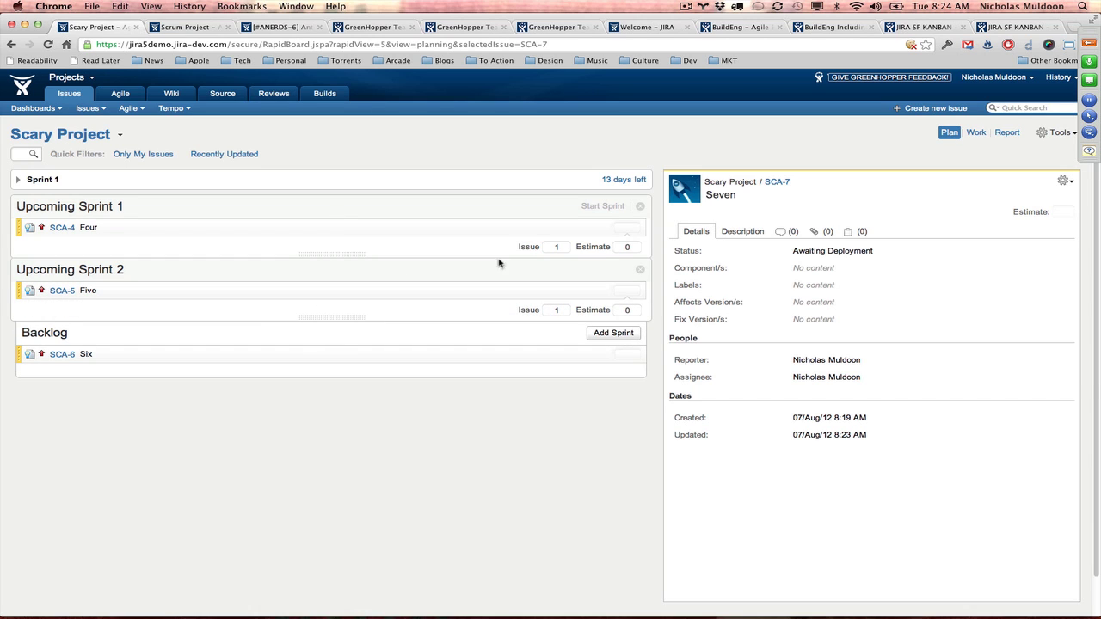
pyautogui.click(976, 134)
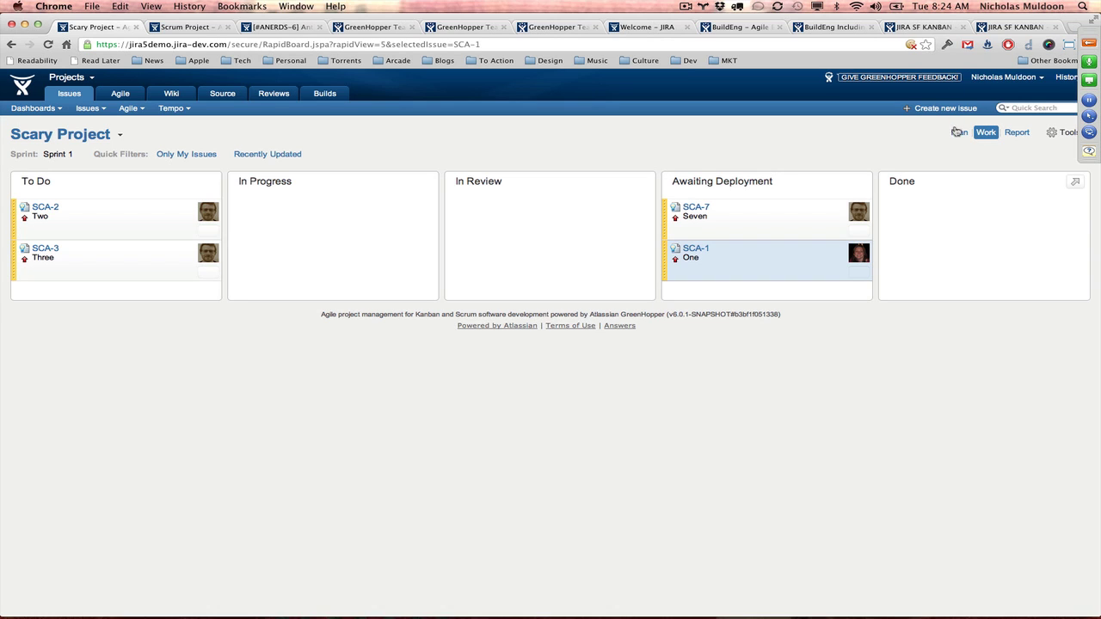
# Step: In Plan mode, extend Upcoming Sprint 1 to include SCA-4, SCA-5 and SCA-6
pyautogui.click(957, 132)
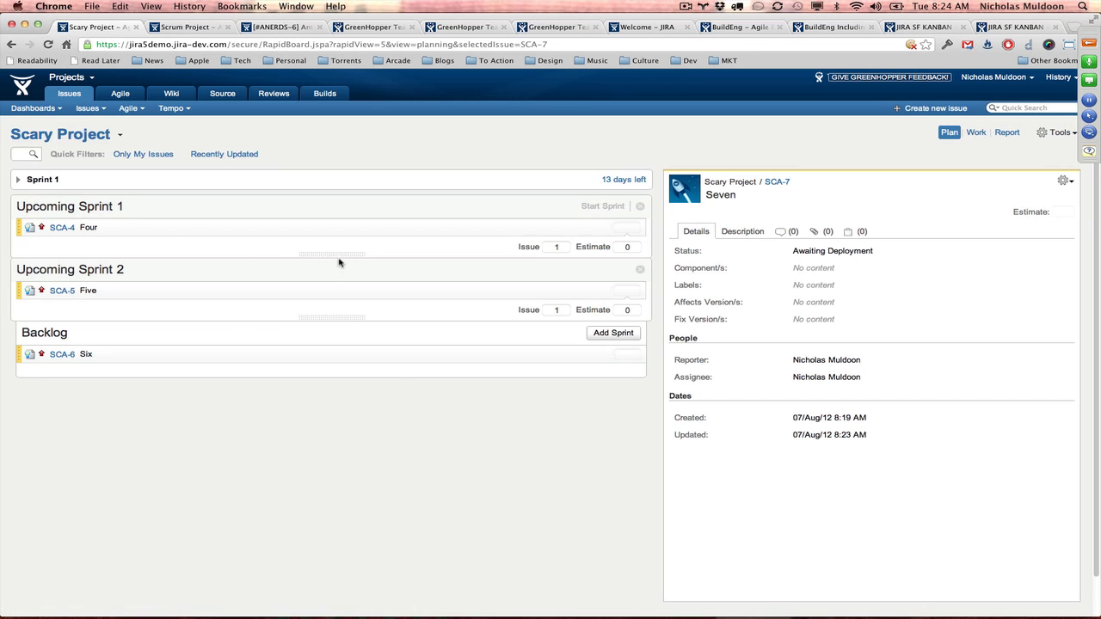
pyautogui.moveTo(340, 254); pyautogui.dragTo(341, 367)
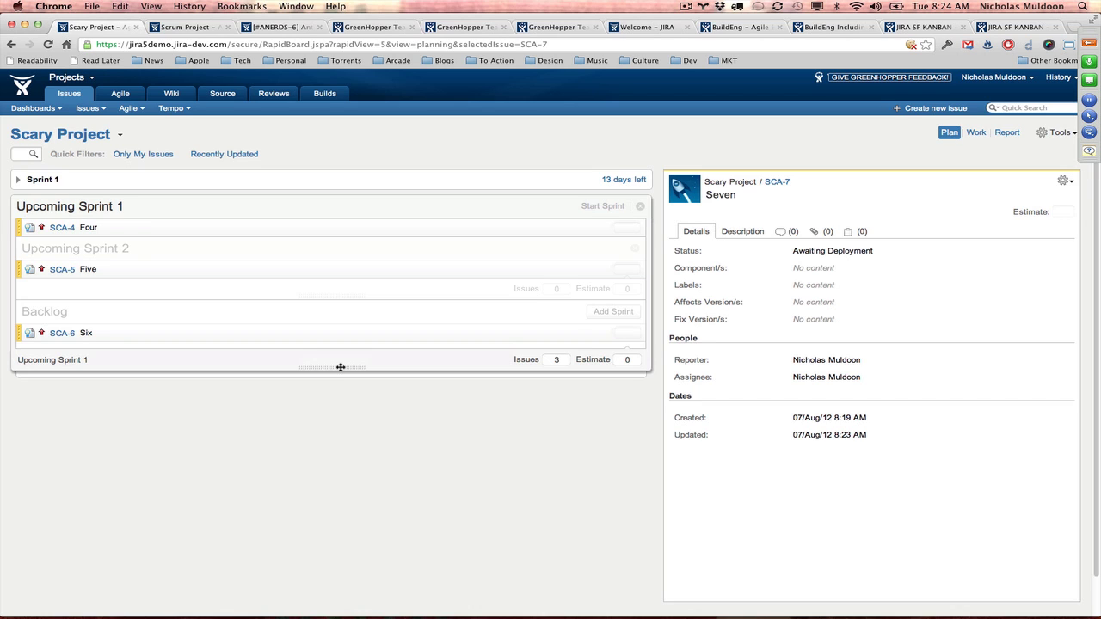
pyautogui.moveTo(341, 367); pyautogui.dragTo(341, 367)
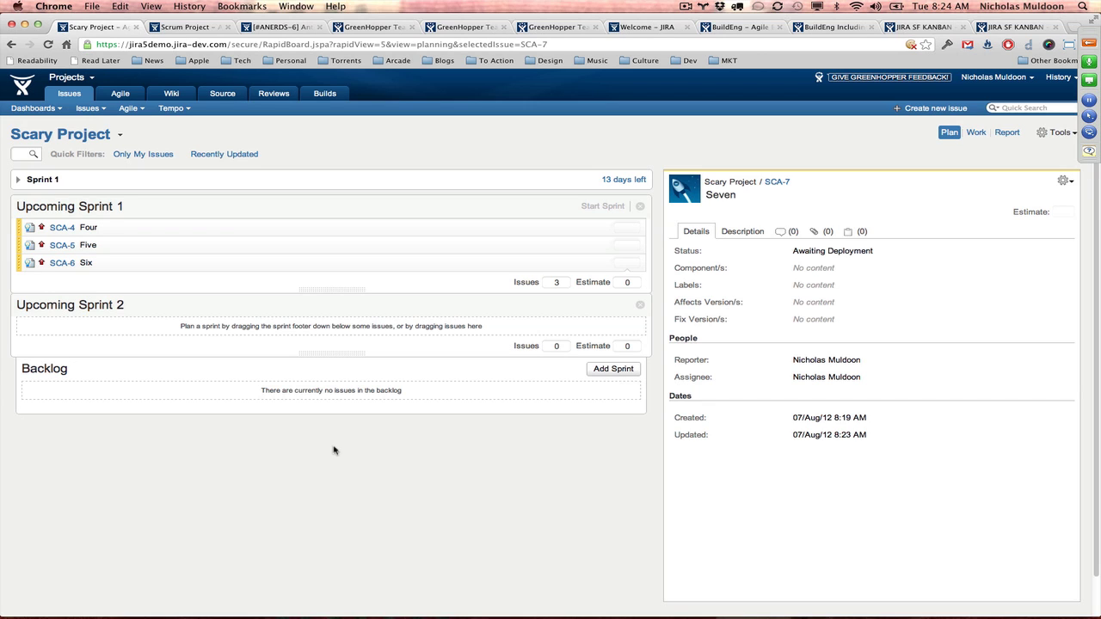
# Step: Go to the ANERDS-6 Anti-Gravity Mode issue and list the boards it appears on
pyautogui.press('super+alt+Right')
pyautogui.press('super+alt+Right')
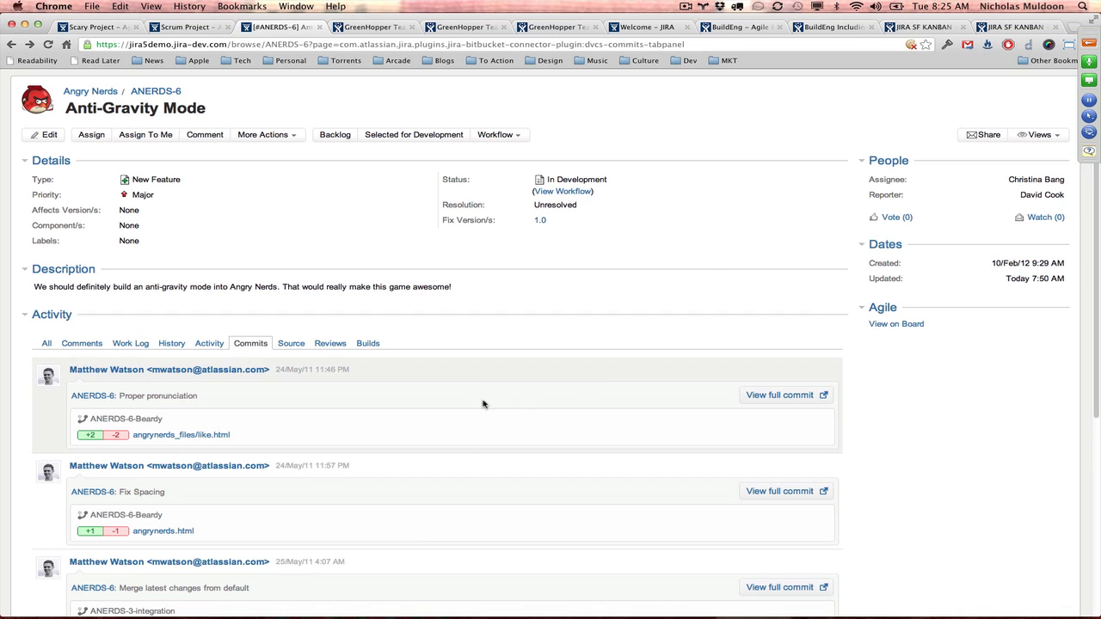
pyautogui.click(895, 324)
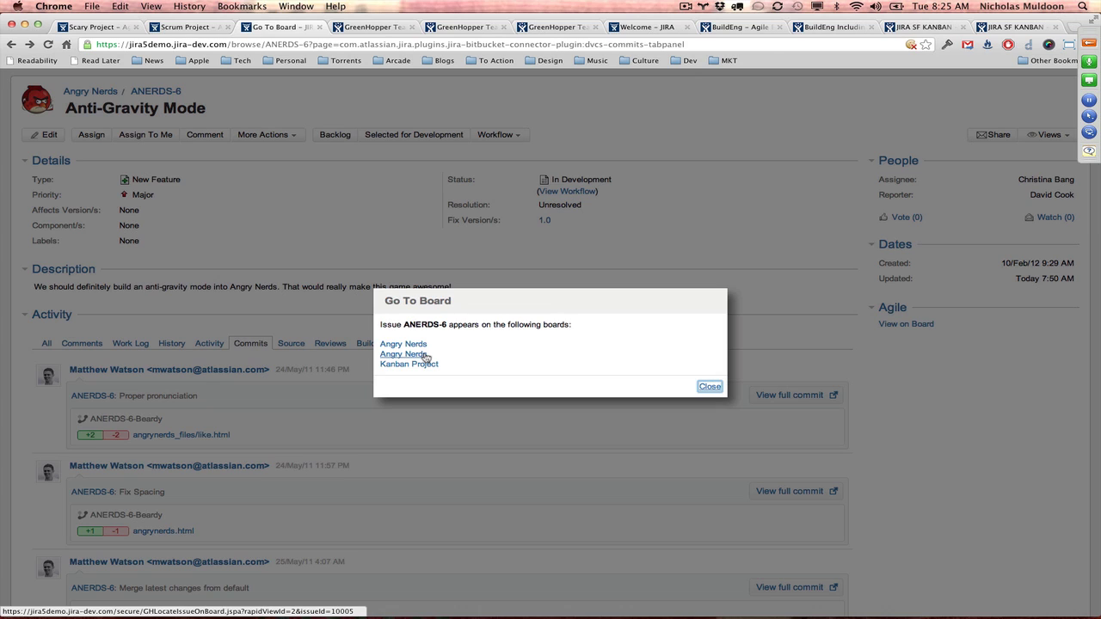
# Step: Open ANERDS-6 from the Angry Nerds board and bring up its full issue page
pyautogui.click(424, 355)
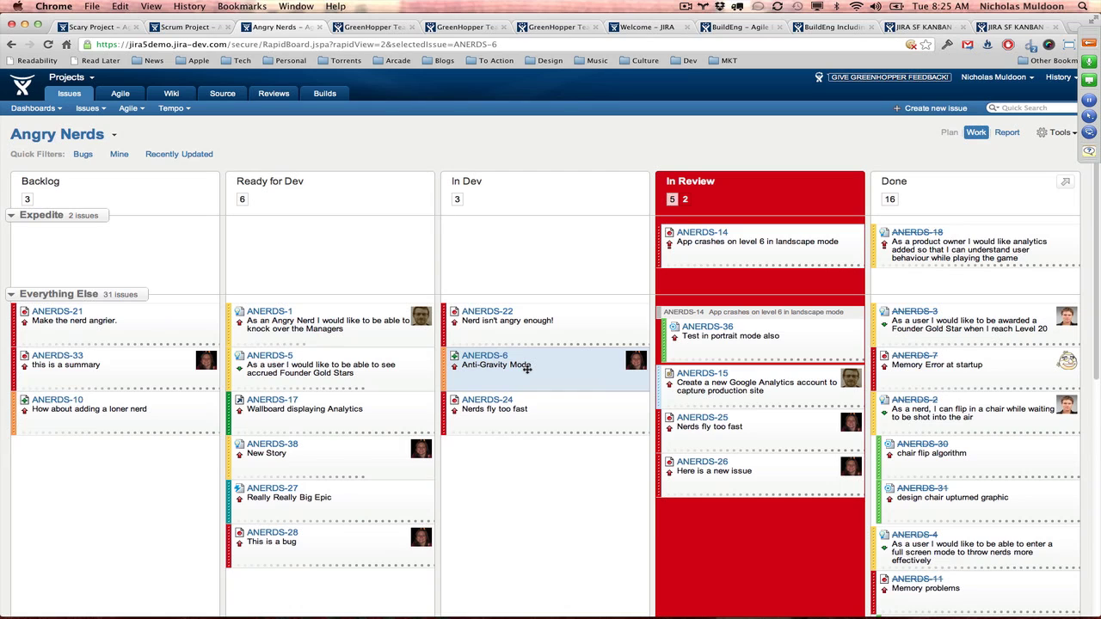
pyautogui.press('super+r')
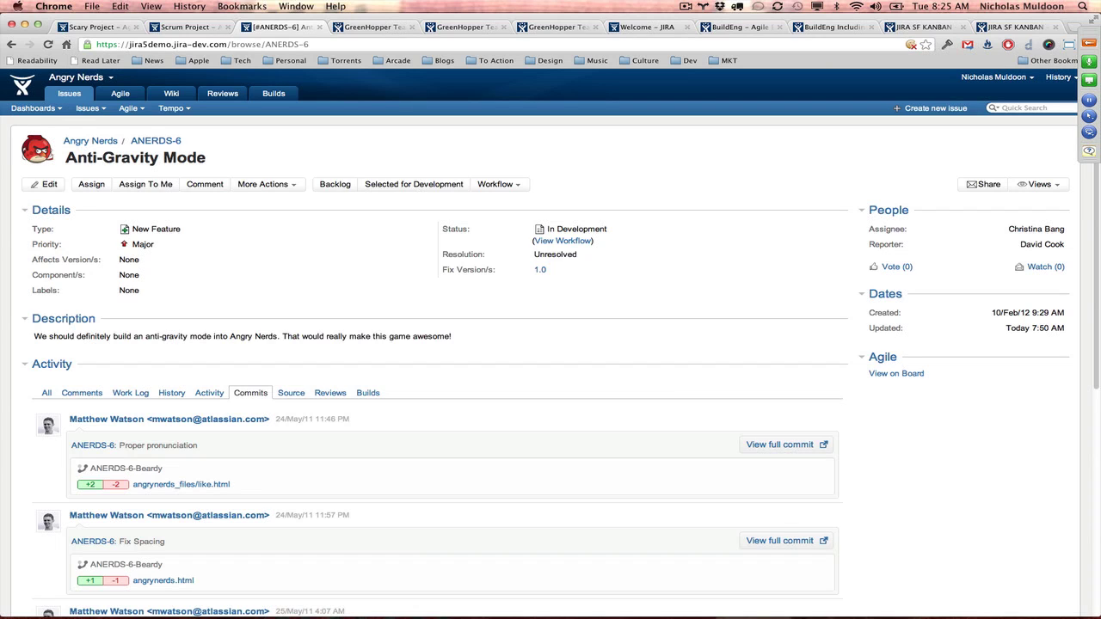
# Step: Switch to the GreenHopper Team Scrum tab showing the 99 Sprint Balloons burndown chart
pyautogui.hotkey('ctrl', 'Tab')
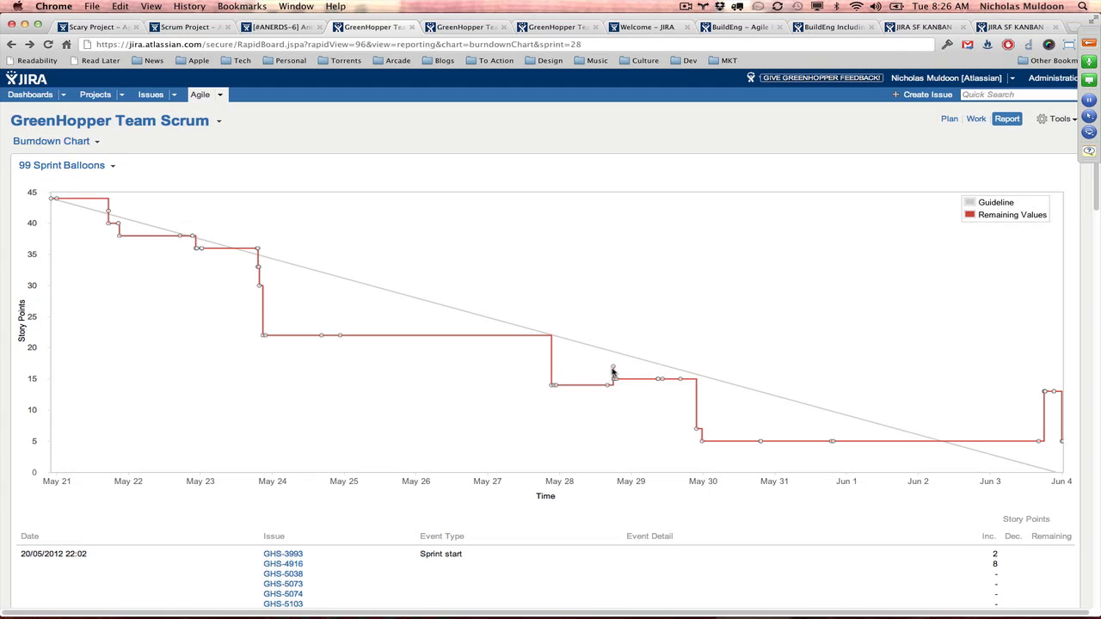
pyautogui.moveTo(613, 373)
# Step: Scroll the 99 Sprint Balloons event table down to the Sprint end entry on 04/06/2012
pyautogui.scroll(-3, 651, 526)
pyautogui.scroll(-5, 651, 526)
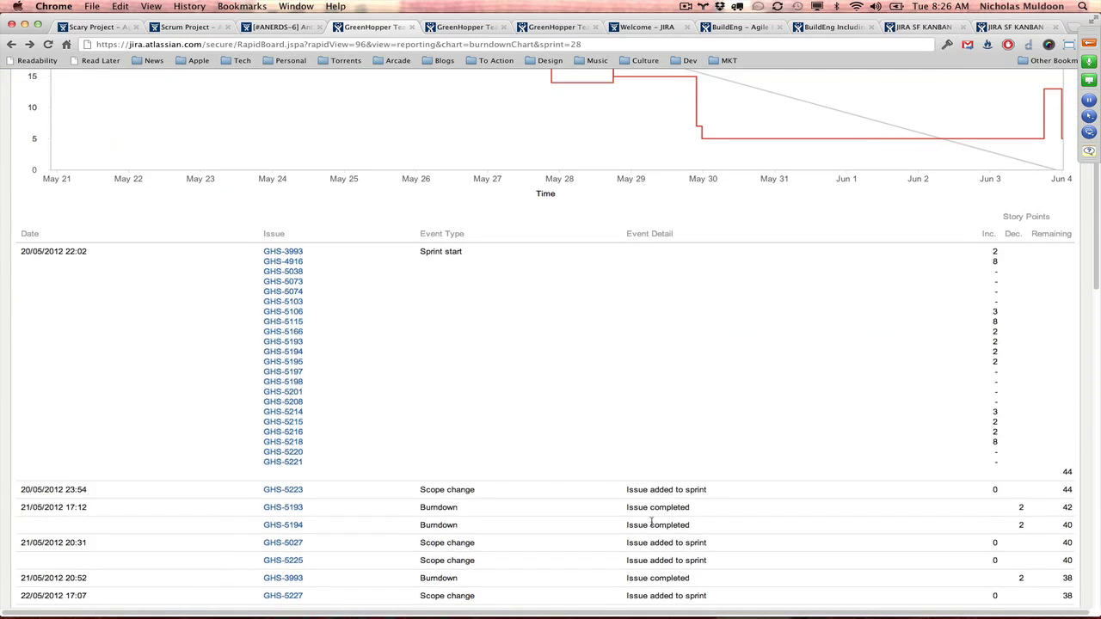
pyautogui.scroll(-2, 651, 522)
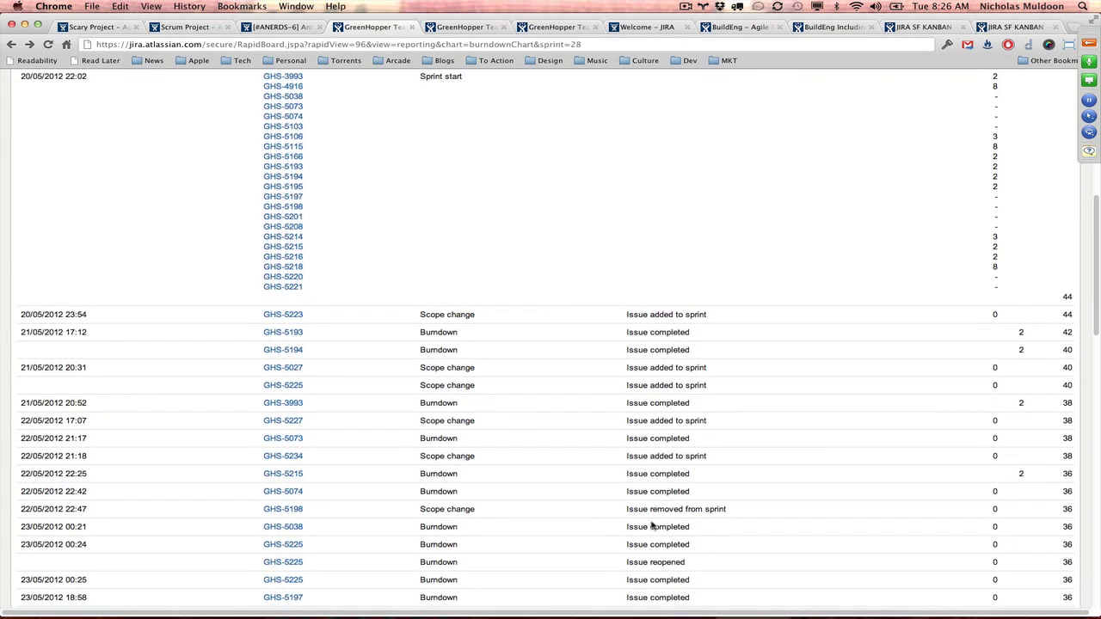
pyautogui.scroll(1, 651, 525)
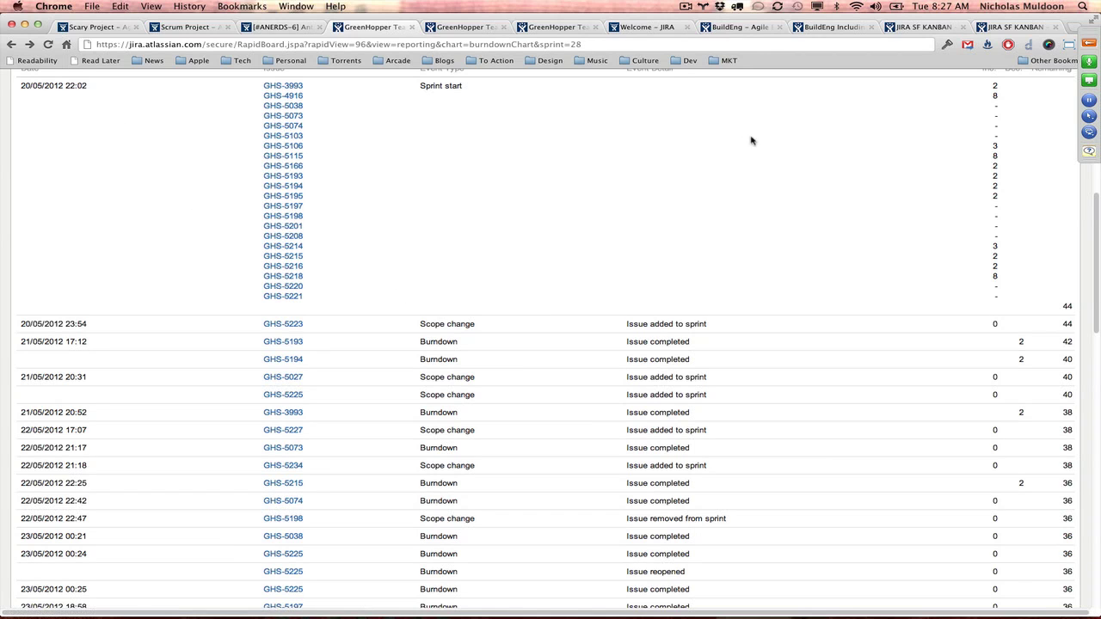
pyautogui.scroll(1, 1004, 147)
pyautogui.scroll(1, 1005, 146)
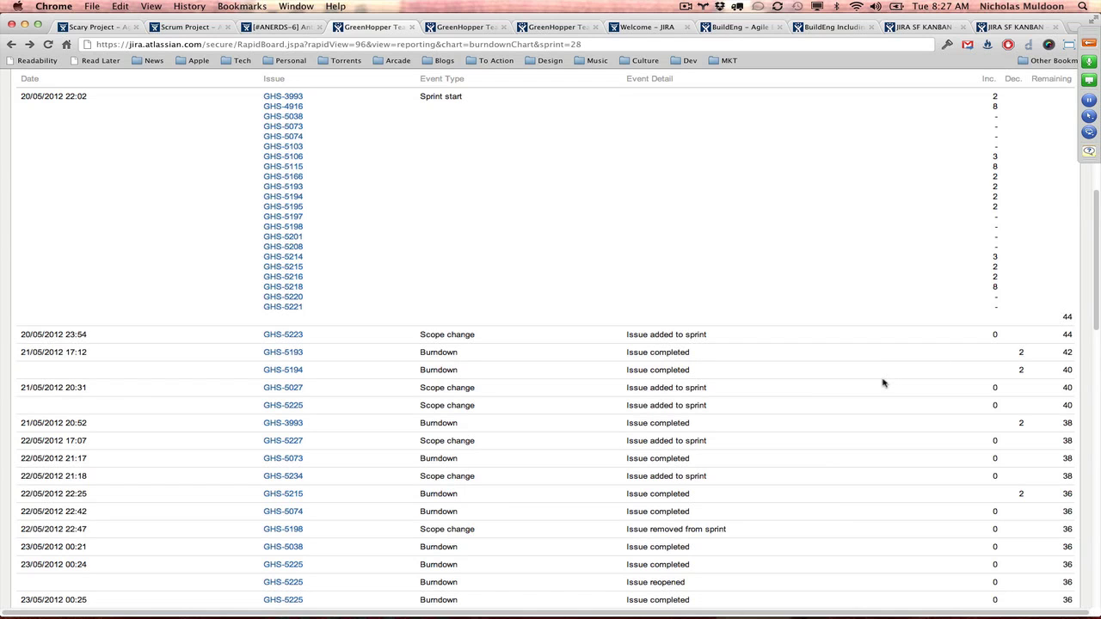
pyautogui.scroll(-5, 882, 383)
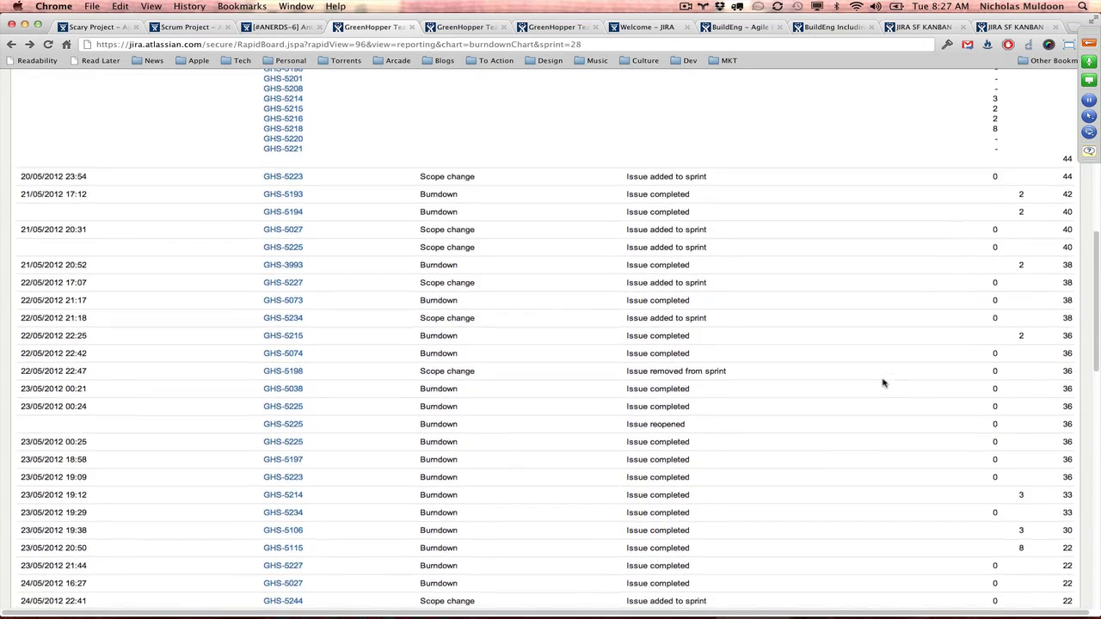
pyautogui.scroll(-3, 883, 382)
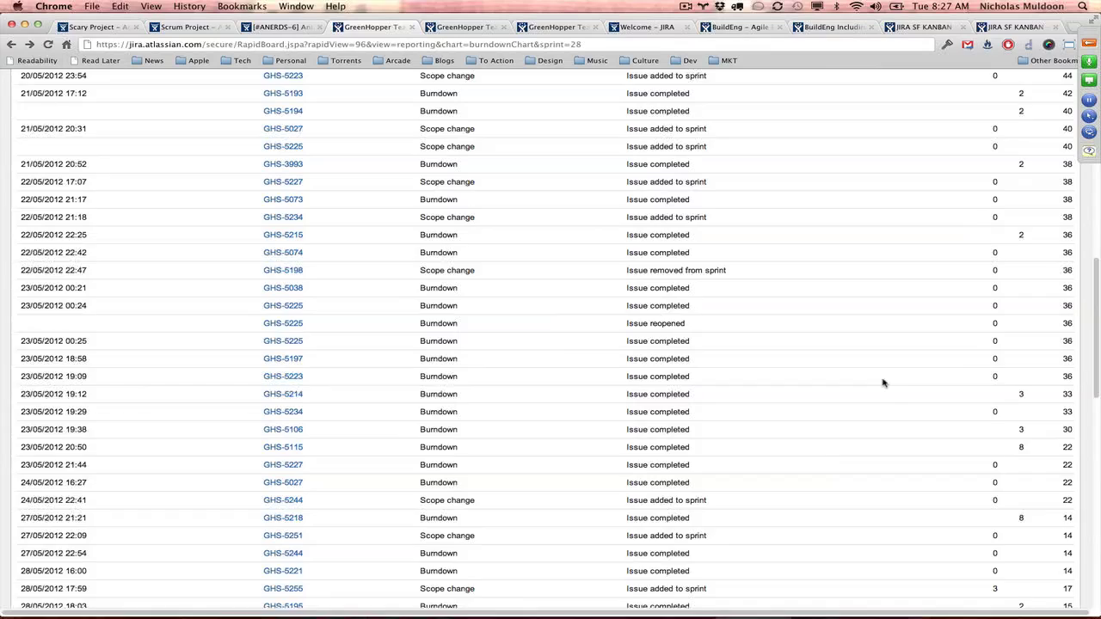
pyautogui.scroll(-15, 883, 383)
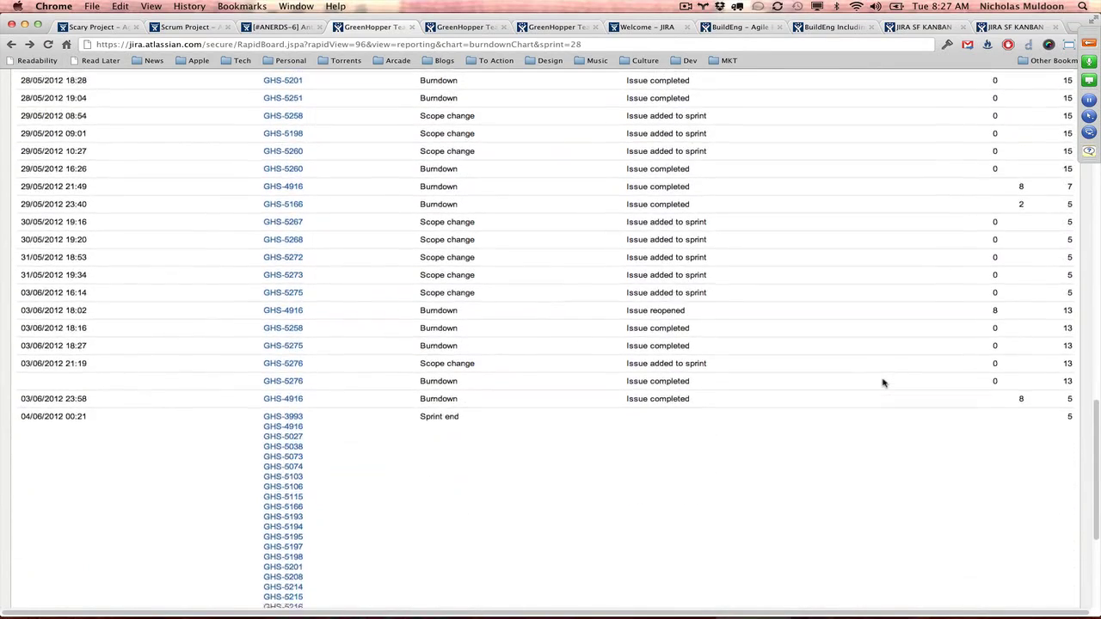
pyautogui.scroll(-7, 883, 383)
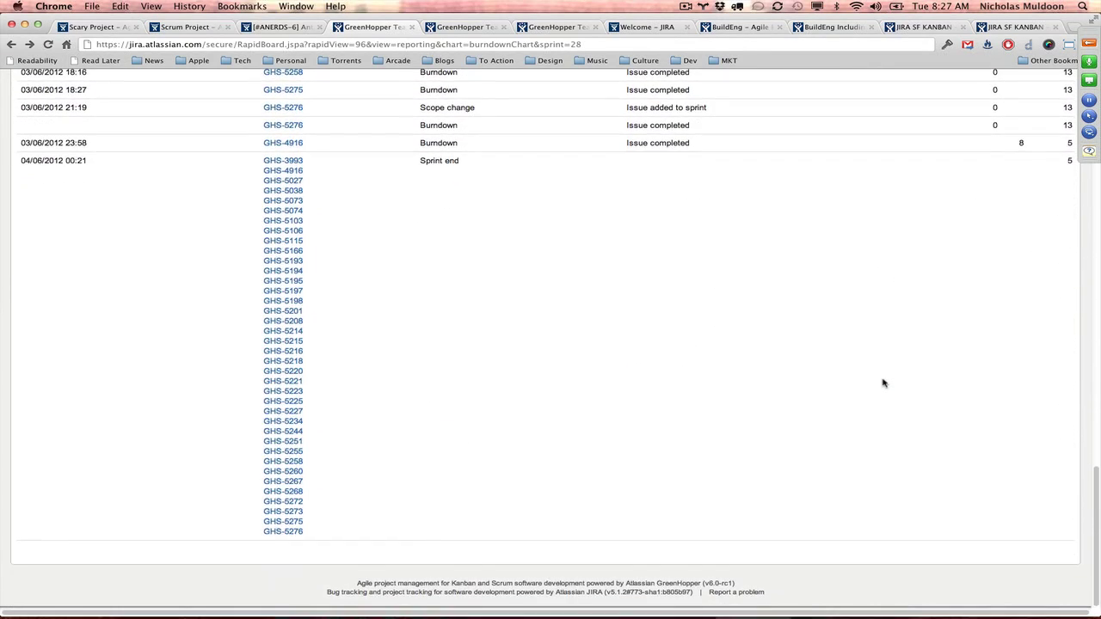
pyautogui.scroll(2, 882, 383)
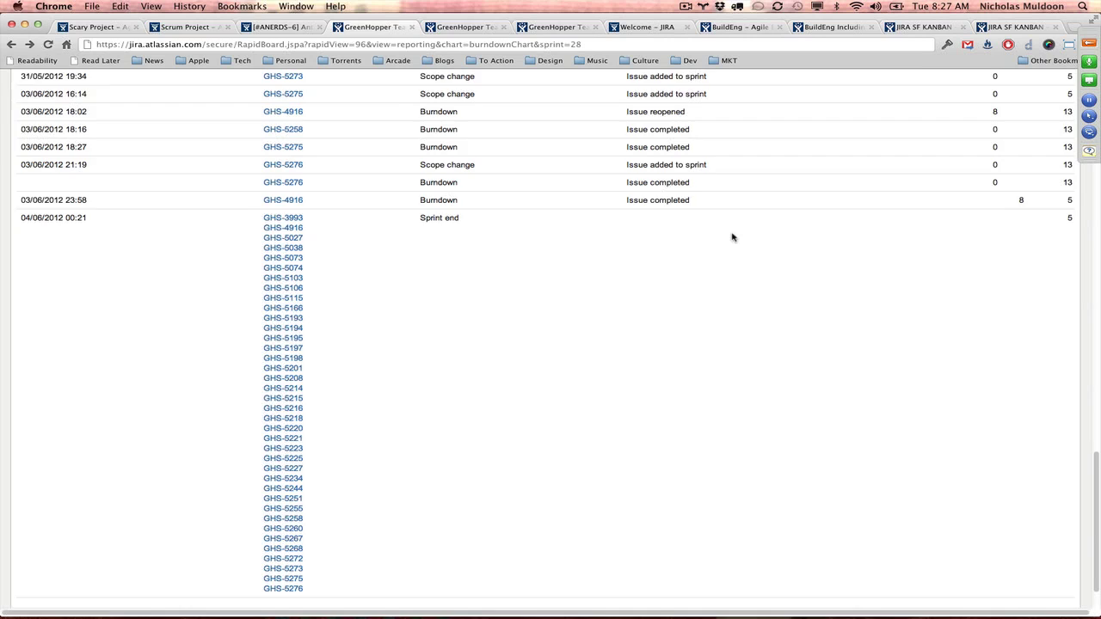
# Step: Look over the Velocity Chart, then switch to The Sprintin8or Sprint Report totalling 71 points
pyautogui.hotkey('ctrl', 'Tab')
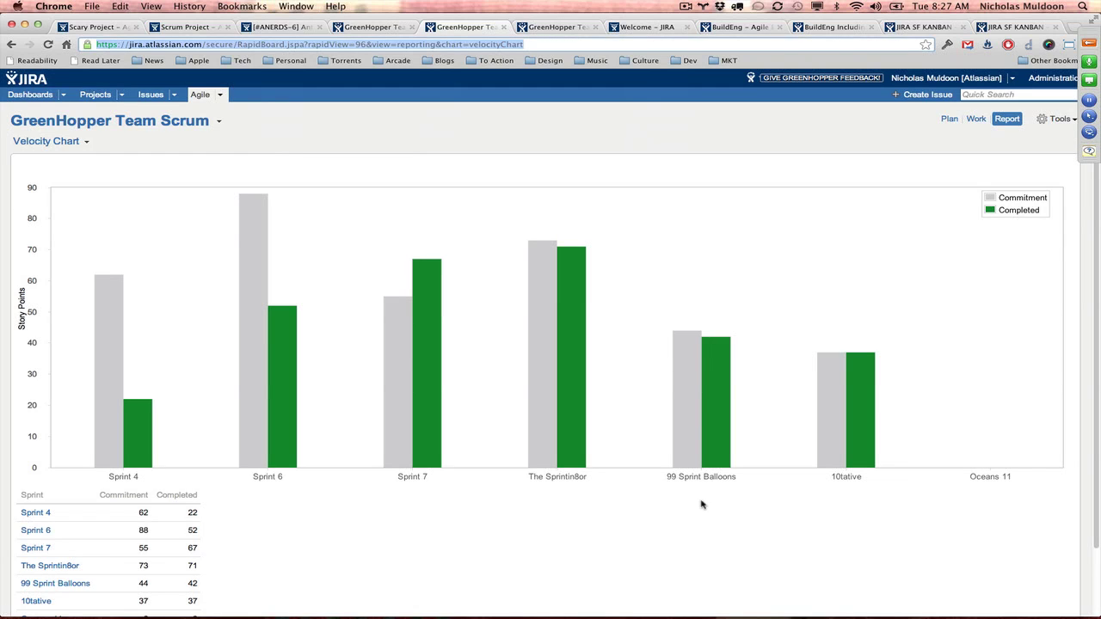
pyautogui.scroll(-2, 702, 508)
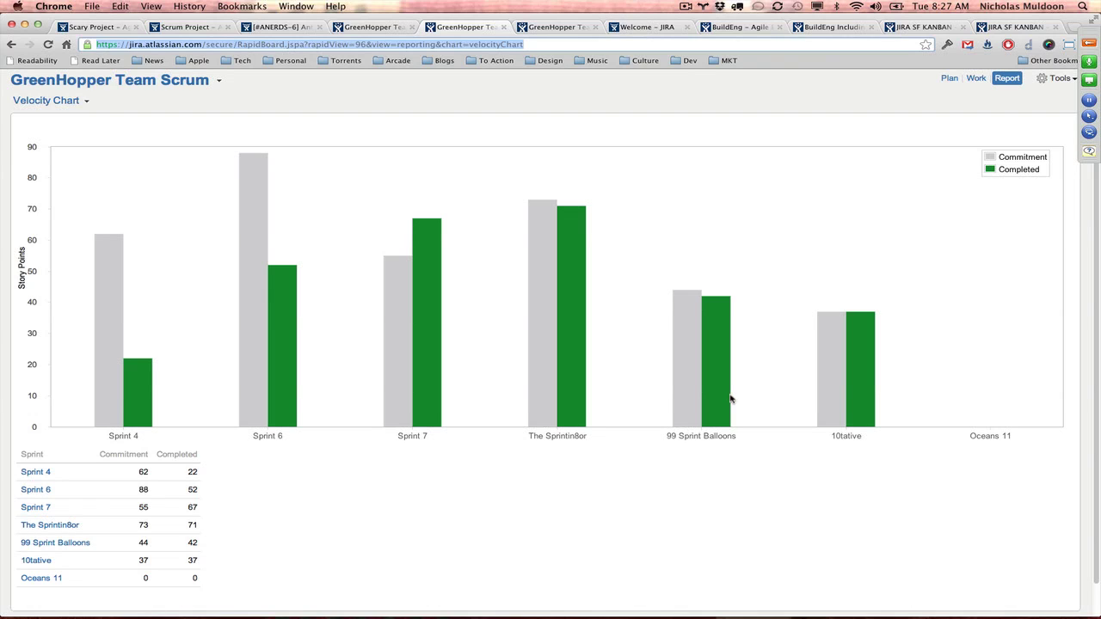
pyautogui.hotkey('ctrl', 'Tab')
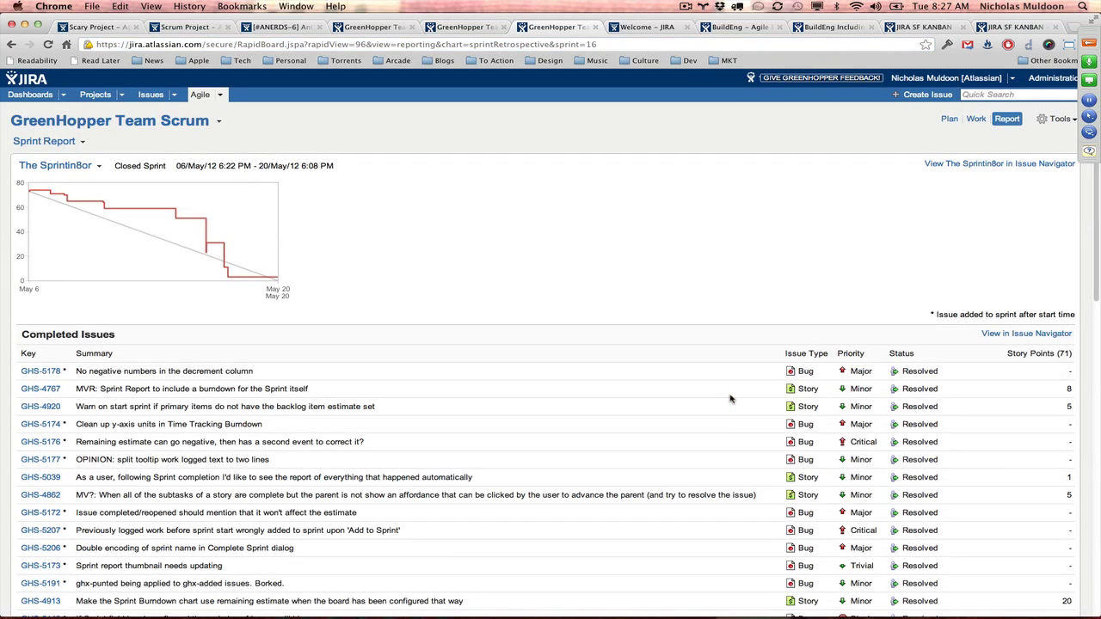
# Step: Check the report-type list without changing it, then scroll through The Sprintin8or's issue tables
pyautogui.click(64, 143)
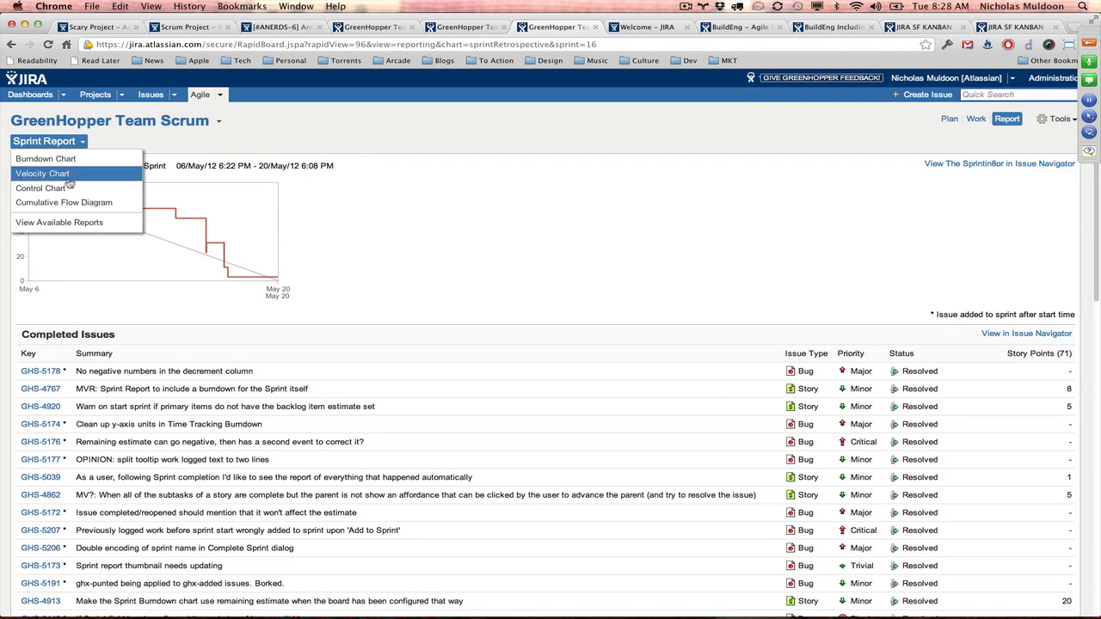
pyautogui.click(482, 147)
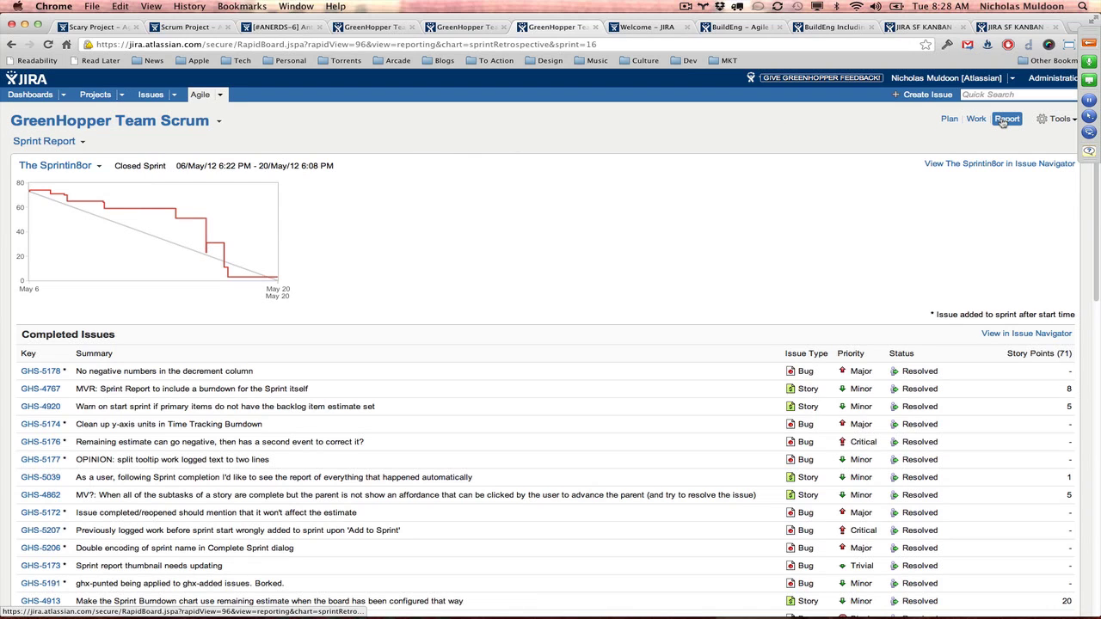
pyautogui.scroll(-3, 588, 217)
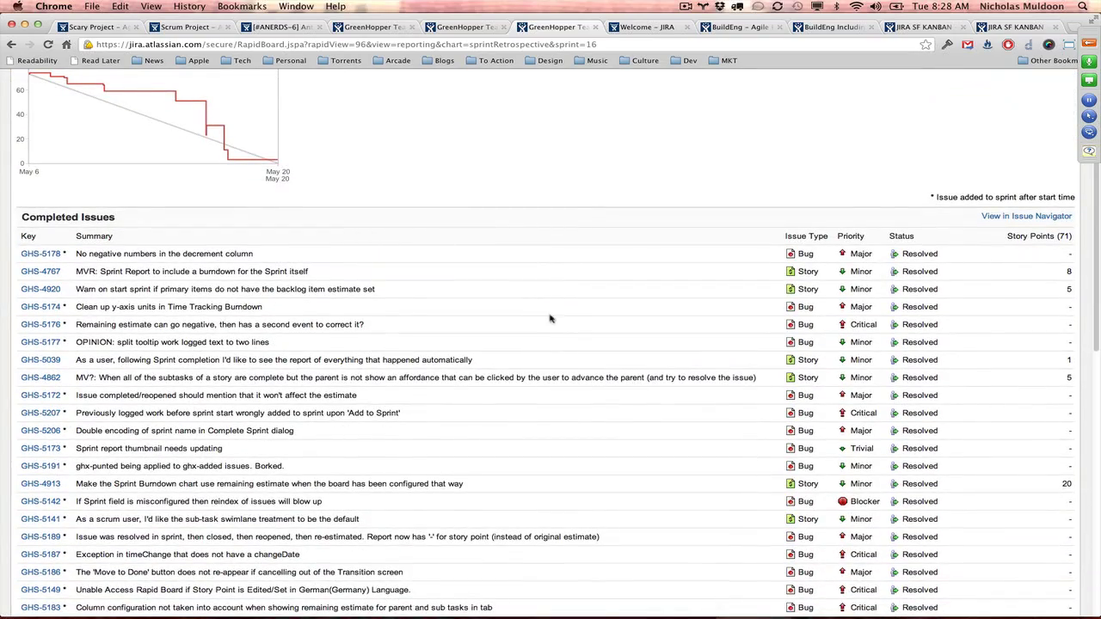
pyautogui.scroll(-2, 554, 331)
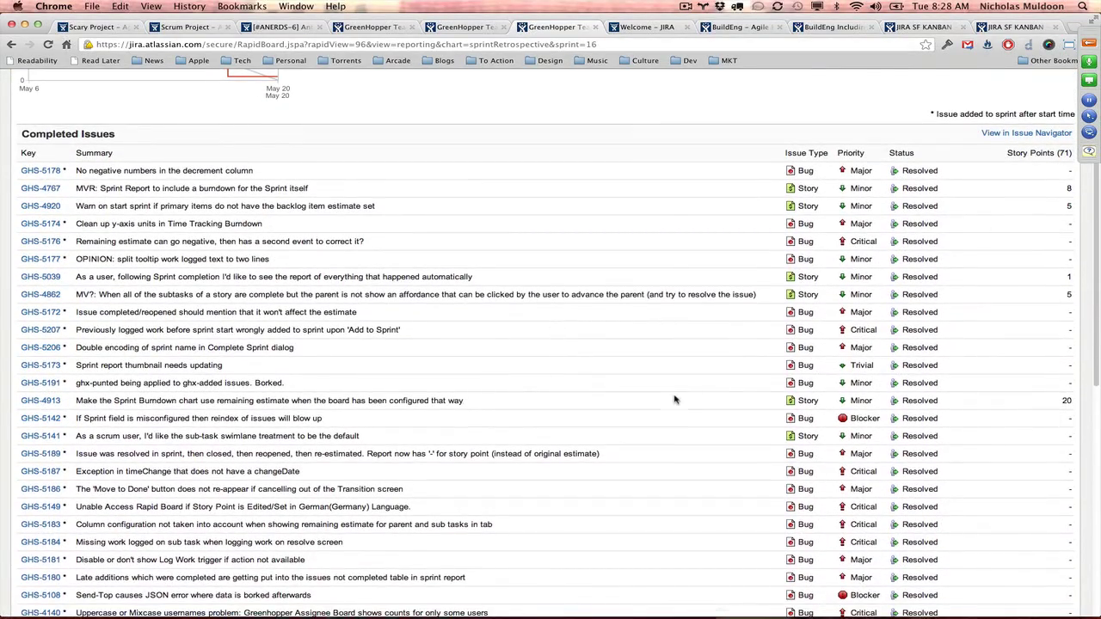
pyautogui.scroll(-12, 674, 399)
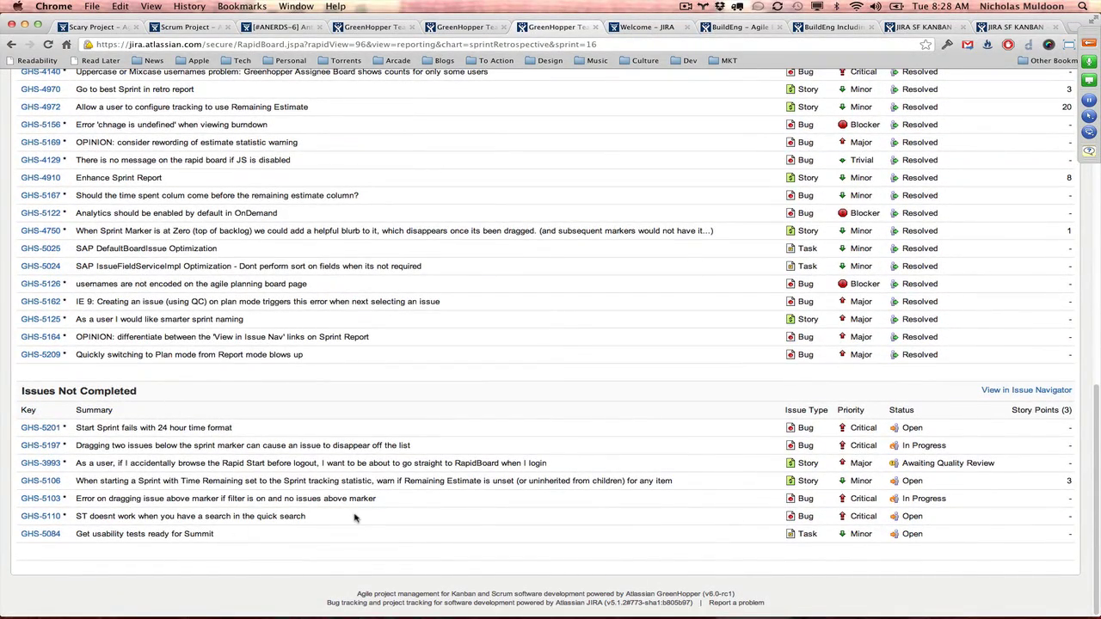
pyautogui.moveTo(355, 517)
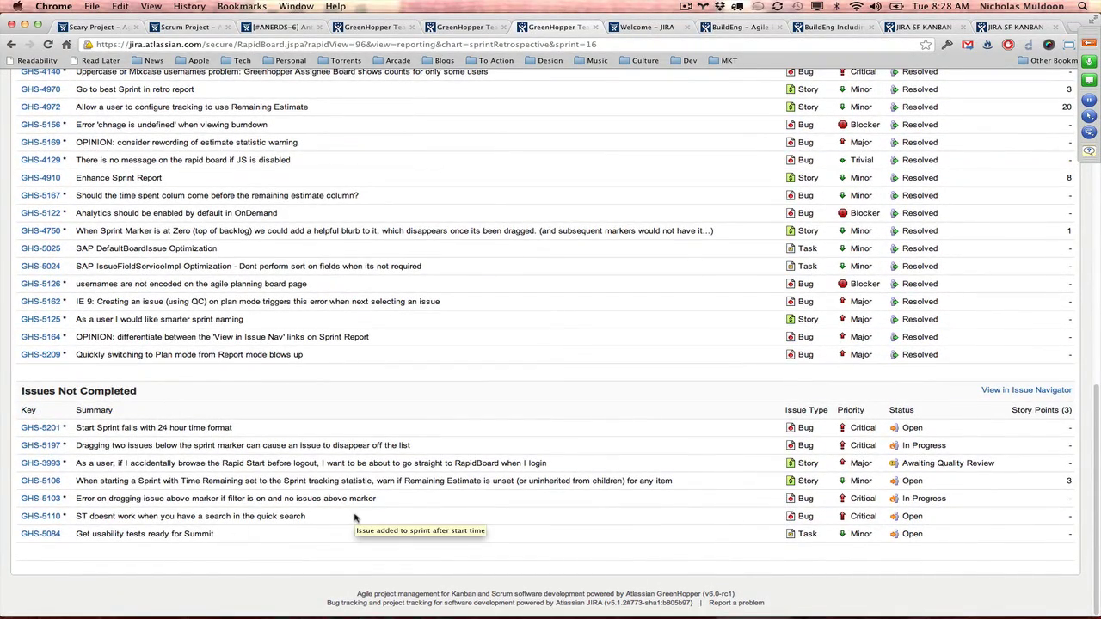
pyautogui.scroll(10, 568, 216)
pyautogui.scroll(6, 568, 217)
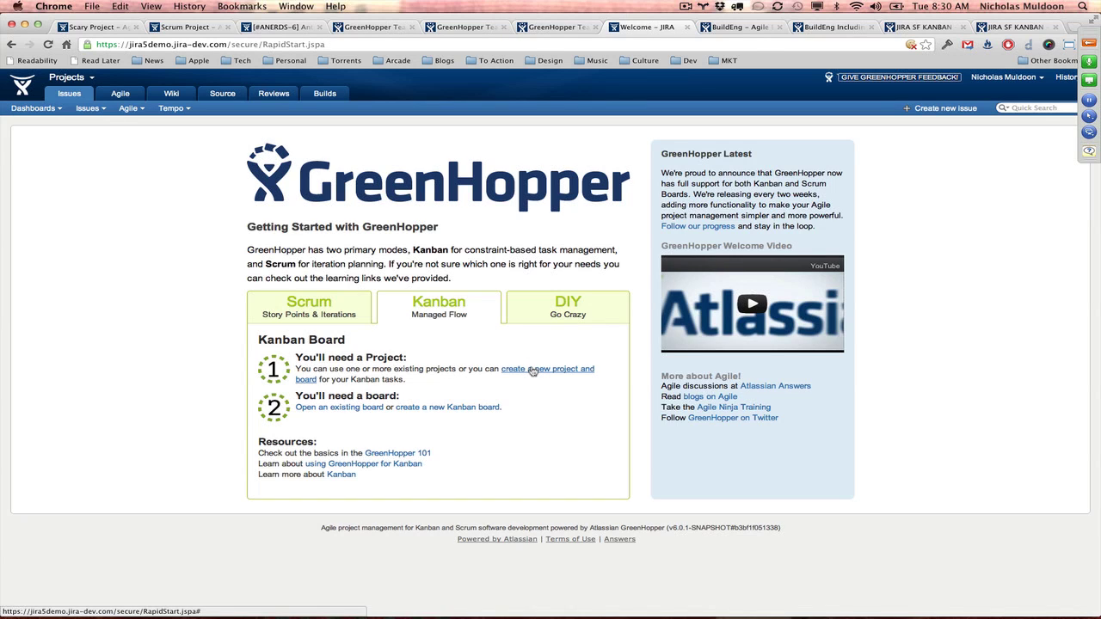
# Step: Open the new project and Kanban board form, cancel it, and return to The Sprintin8or report
pyautogui.click(532, 371)
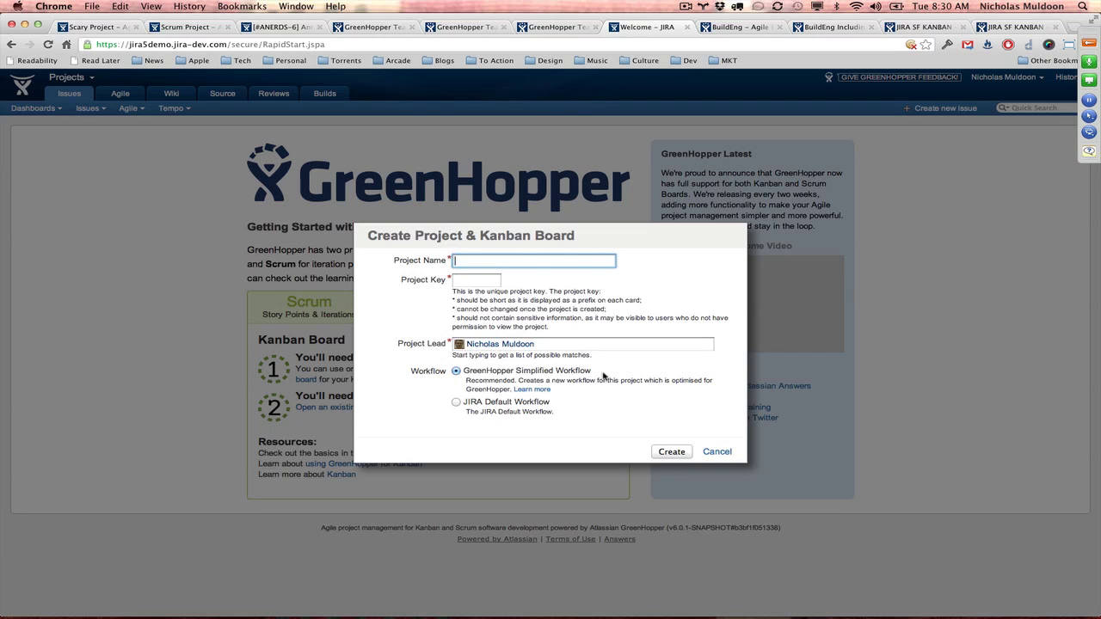
pyautogui.click(717, 453)
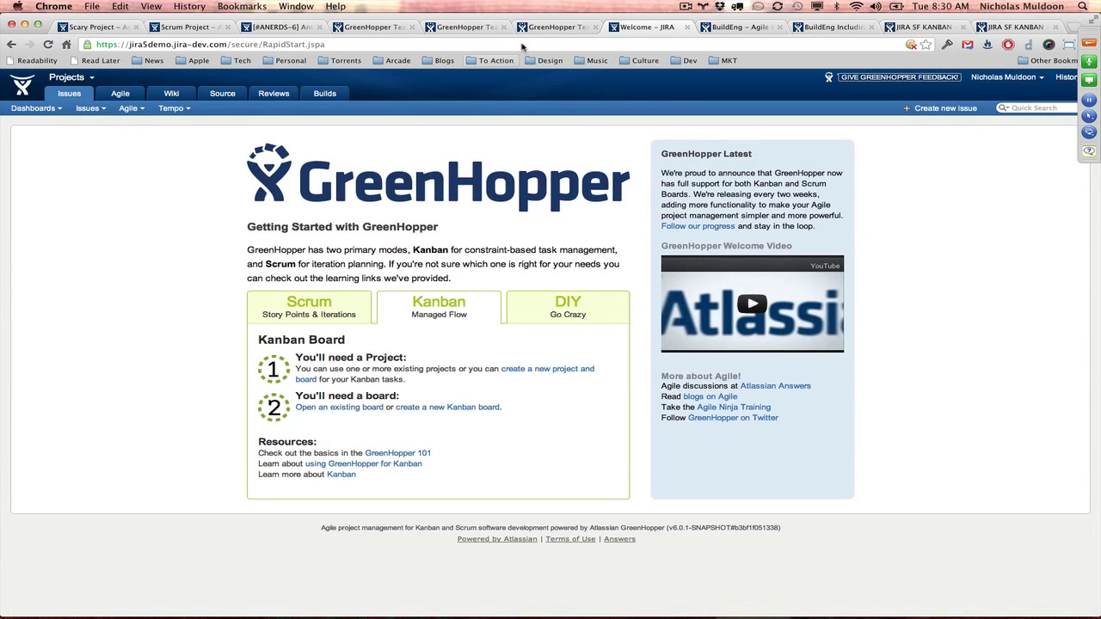
pyautogui.click(539, 30)
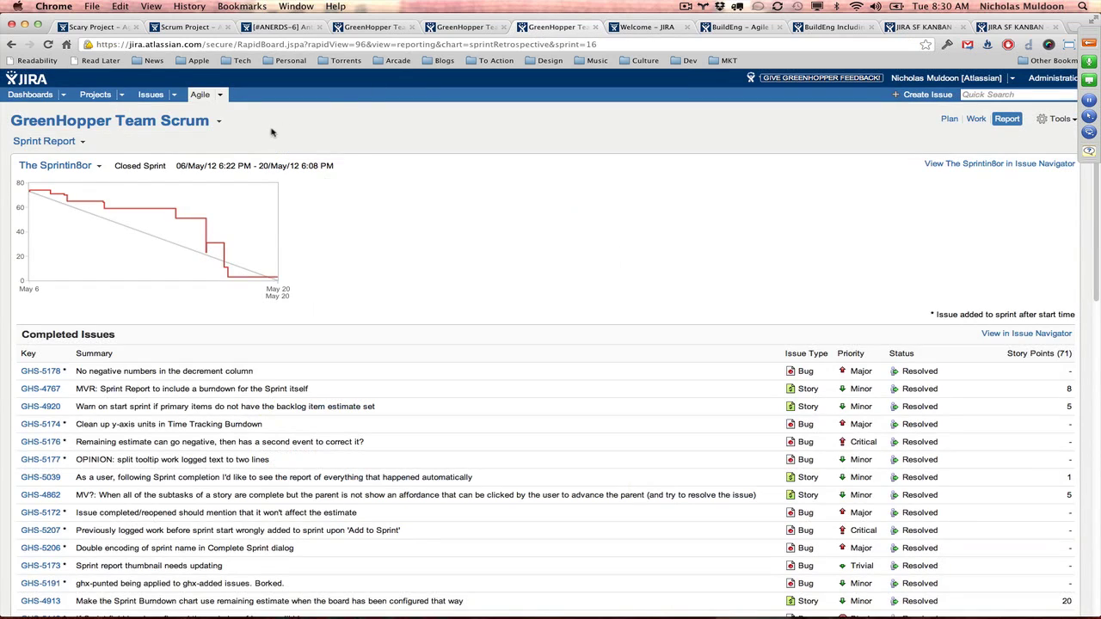
# Step: Go from the Scrum Project tab through the board list to the Angry Nerds Kanban work board
pyautogui.click(209, 27)
pyautogui.click(120, 135)
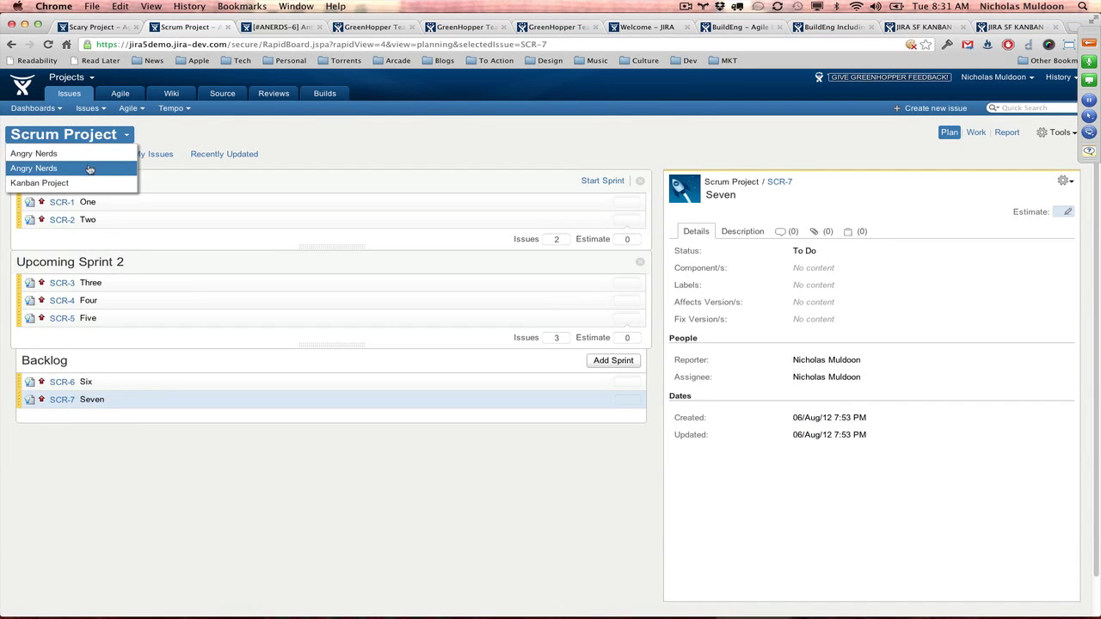
pyautogui.click(89, 169)
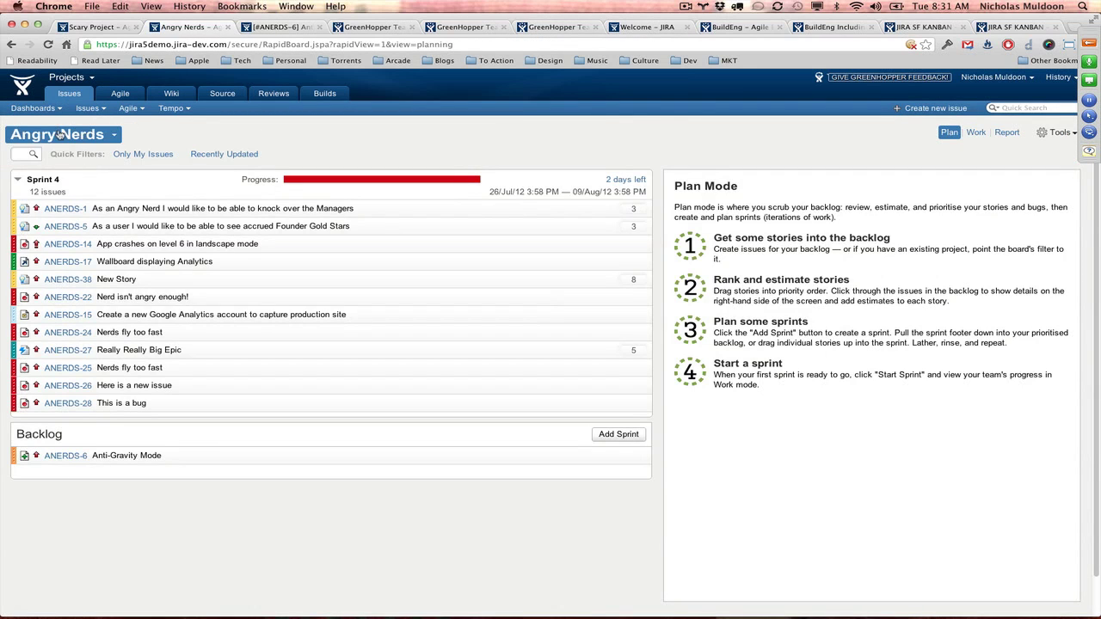
pyautogui.click(60, 138)
pyautogui.click(57, 156)
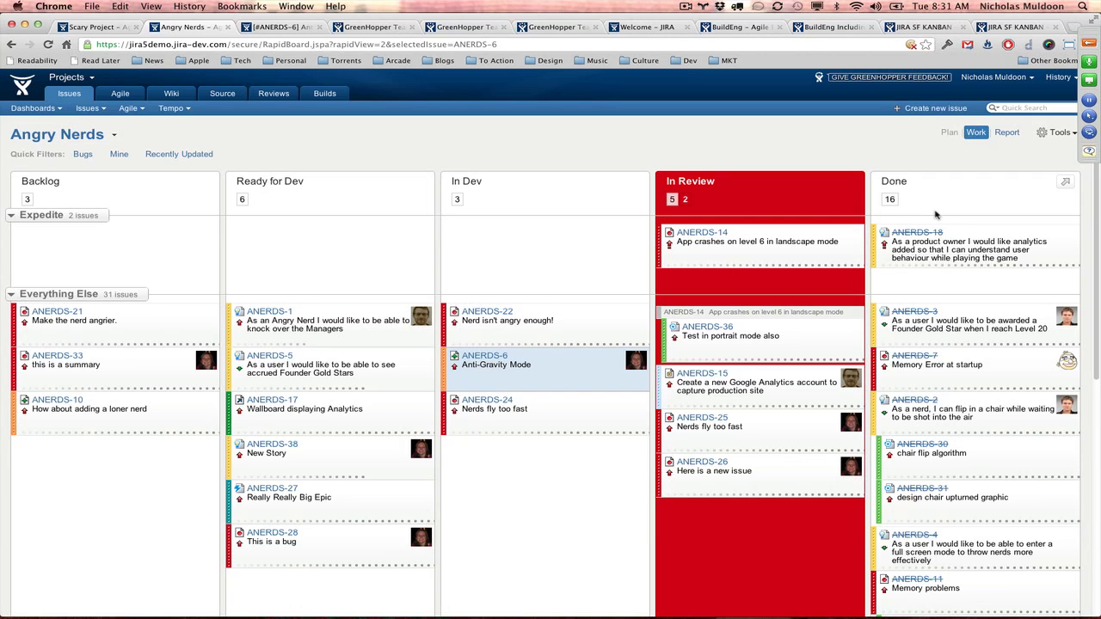
pyautogui.click(1058, 131)
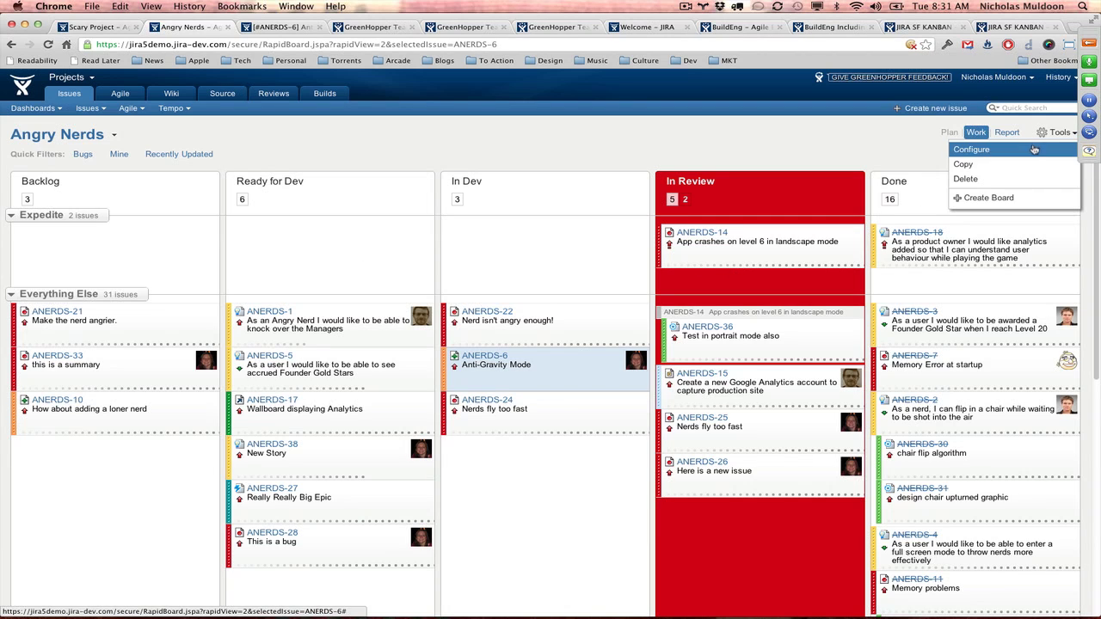
# Step: Open the Angry Nerds board's Columns configuration and cancel the Simplify workflow dialog
pyautogui.click(1034, 150)
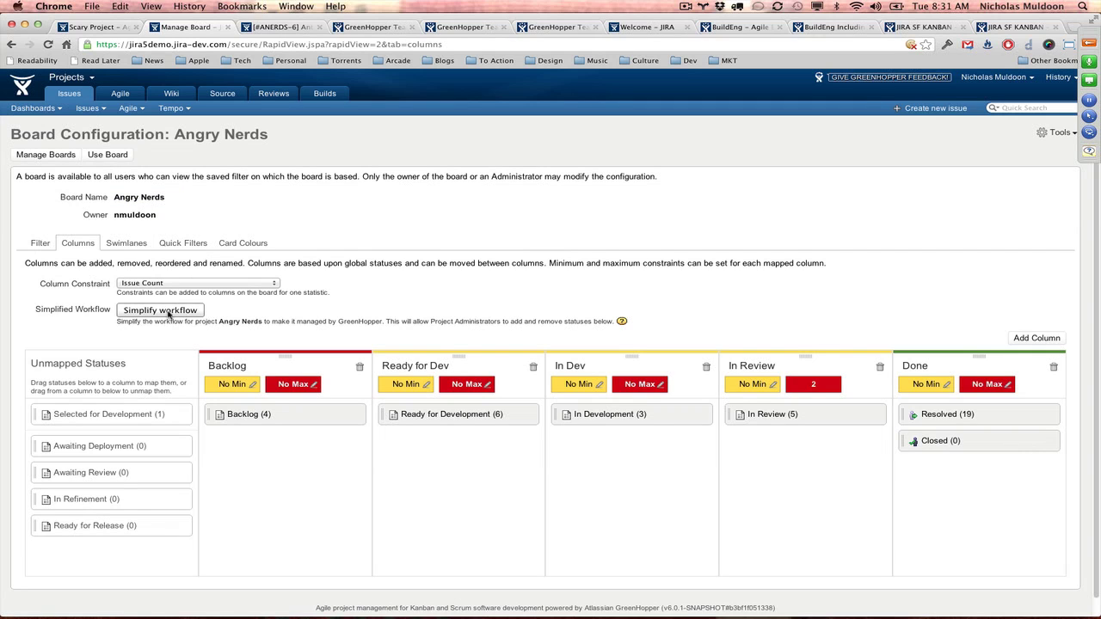
pyautogui.click(163, 311)
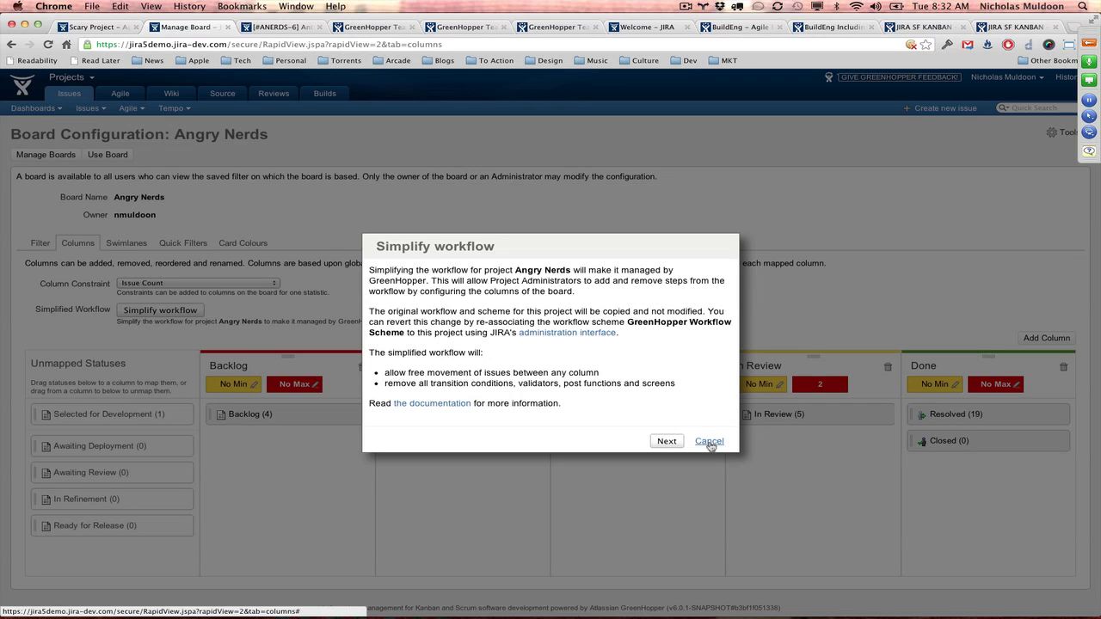
pyautogui.click(709, 442)
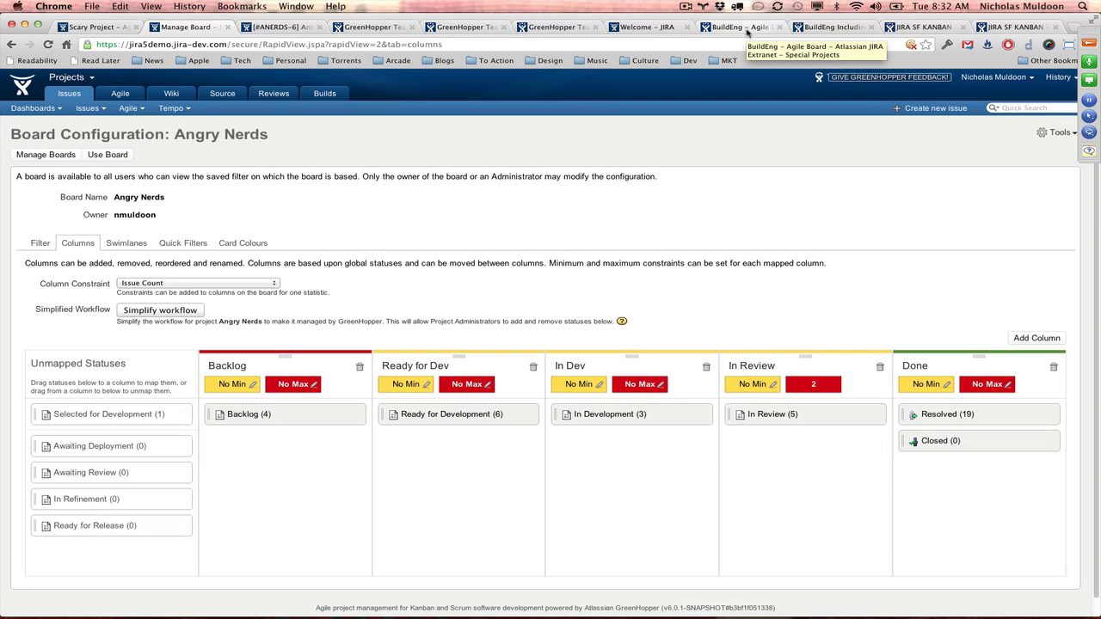
# Step: Switch to the BuildEng agile board and close its issue details panel
pyautogui.click(746, 31)
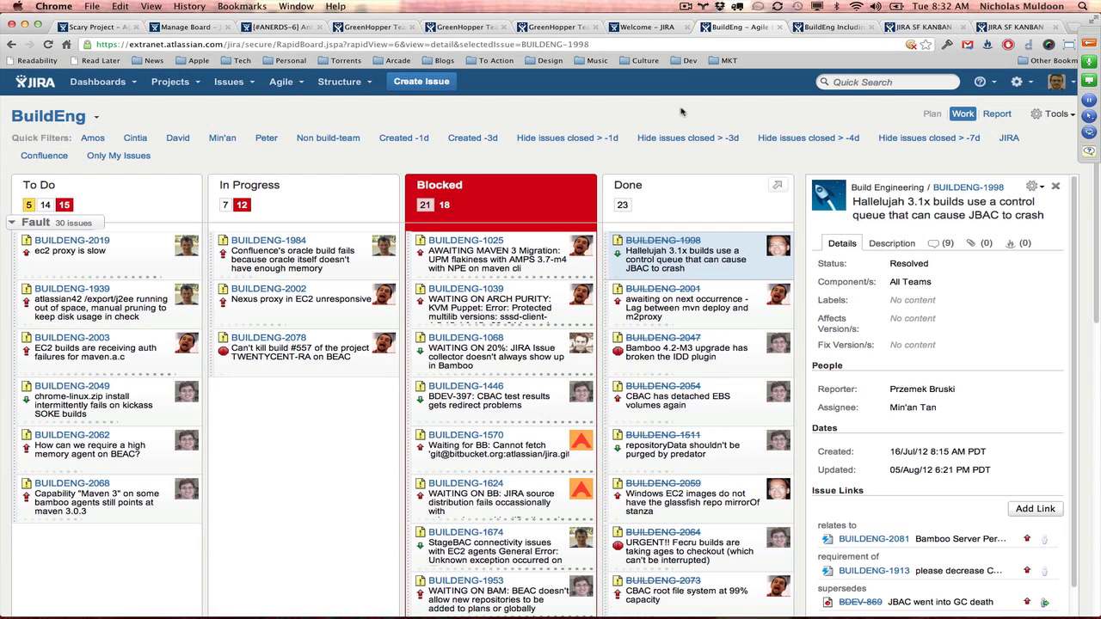
pyautogui.click(1053, 187)
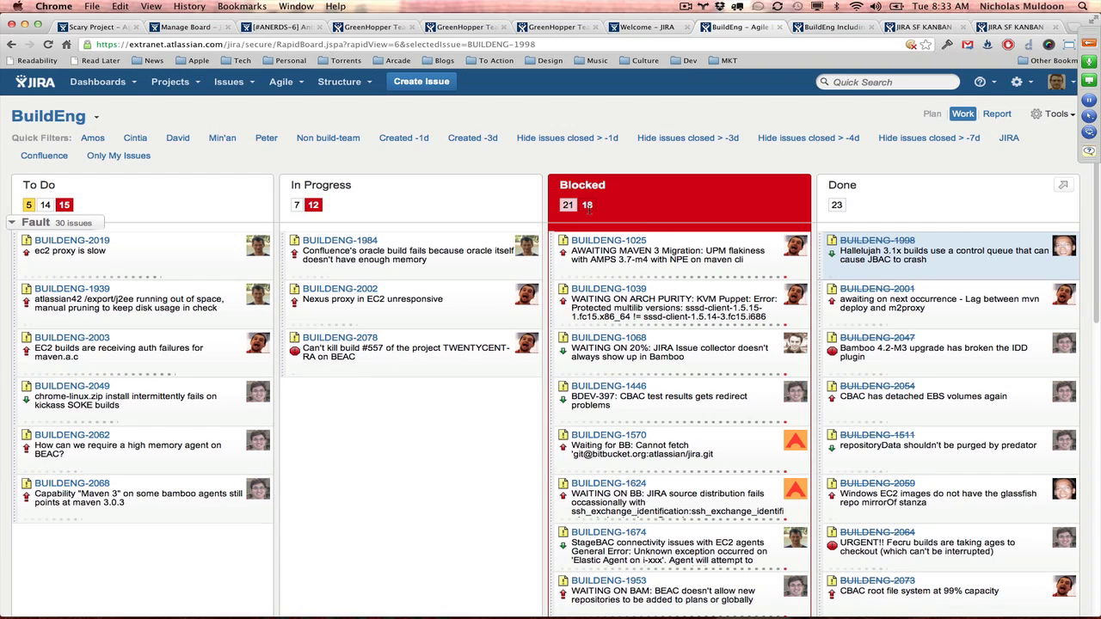
# Step: Collapse the Fault and Confluence swimlanes, then open the BuildEng board via Tools > Configure
pyautogui.scroll(-5, 657, 211)
pyautogui.scroll(5, 657, 209)
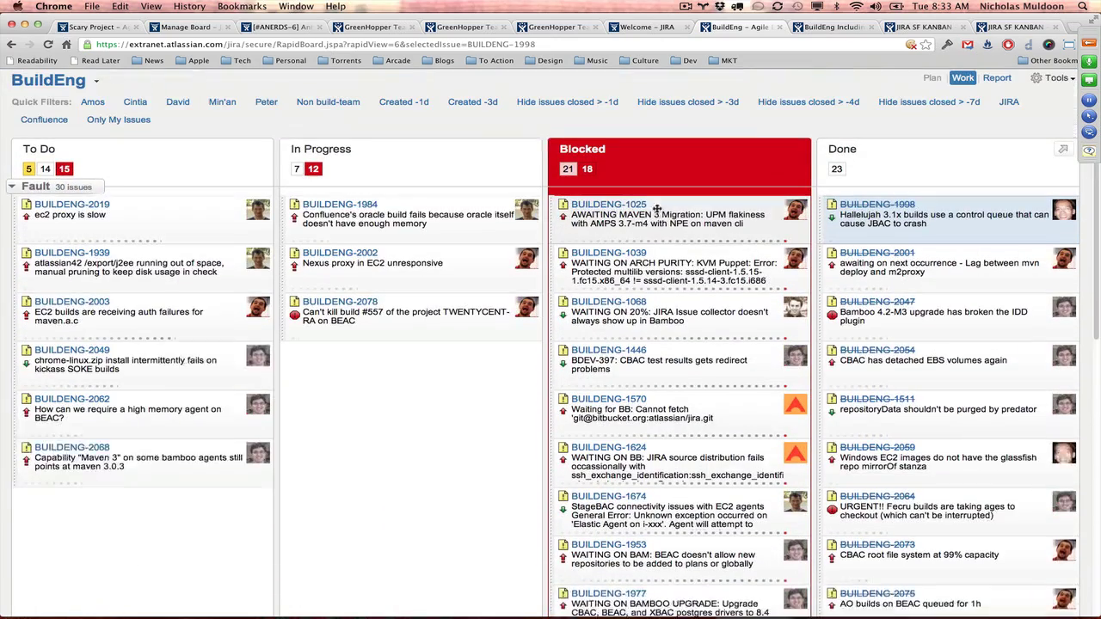
pyautogui.click(10, 214)
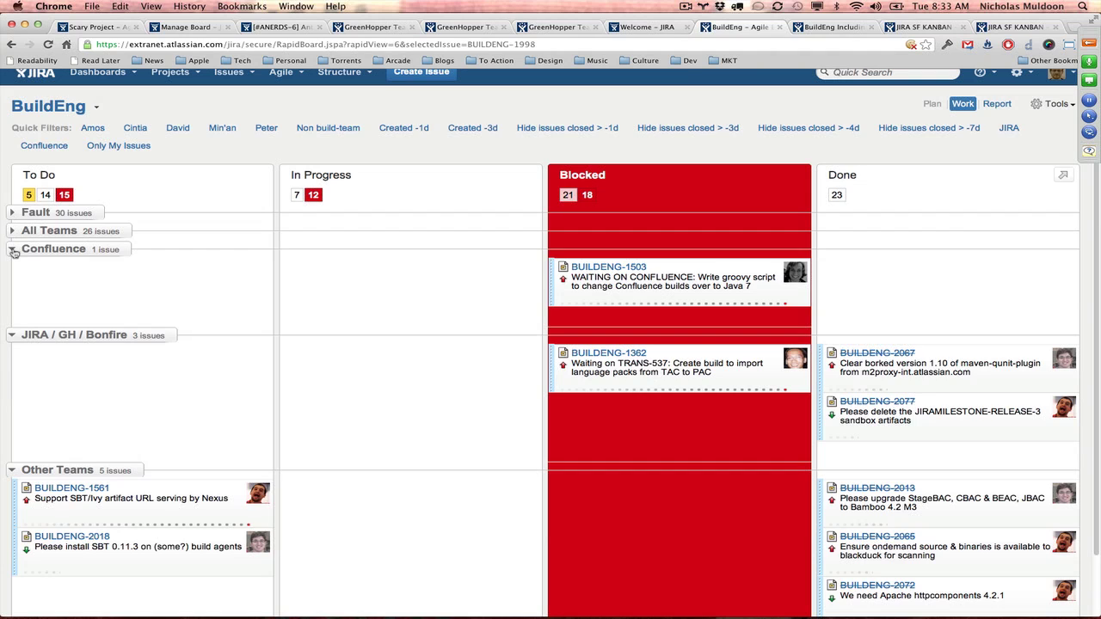
pyautogui.click(13, 250)
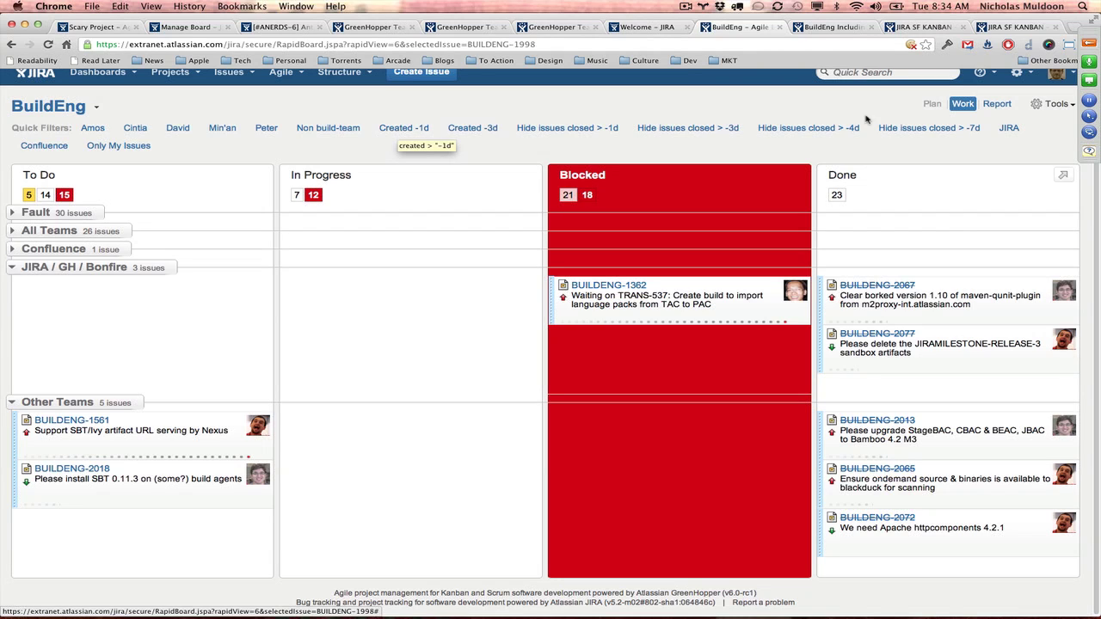
pyautogui.click(1057, 103)
pyautogui.click(1009, 126)
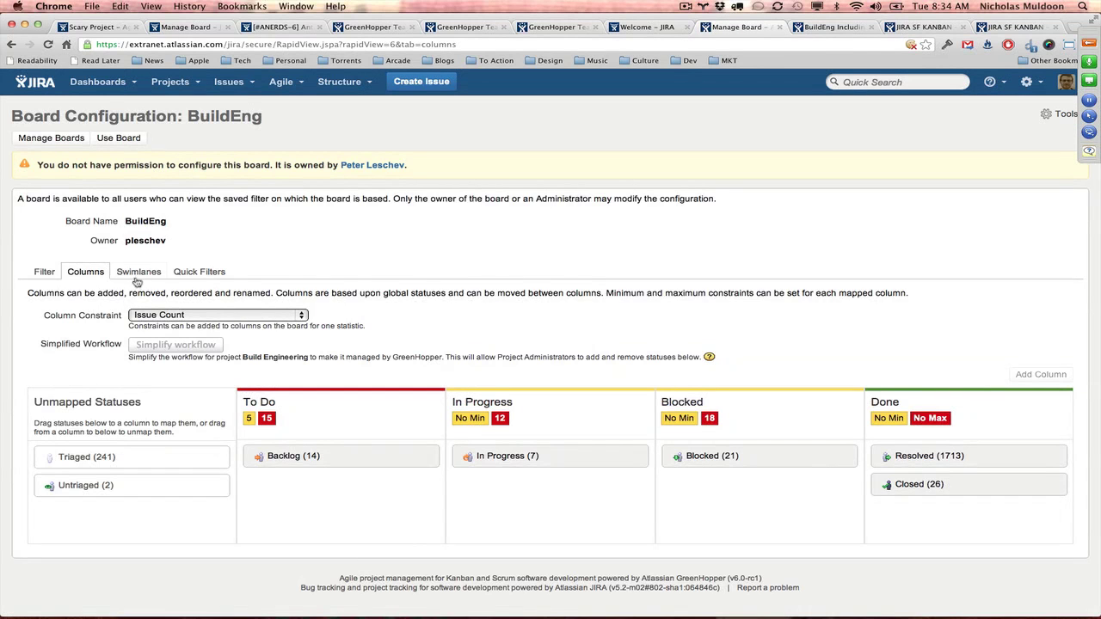
# Step: Check the BuildEng board's swimlane queries and quick filters, then switch to the BuildEng Including released control chart
pyautogui.click(135, 277)
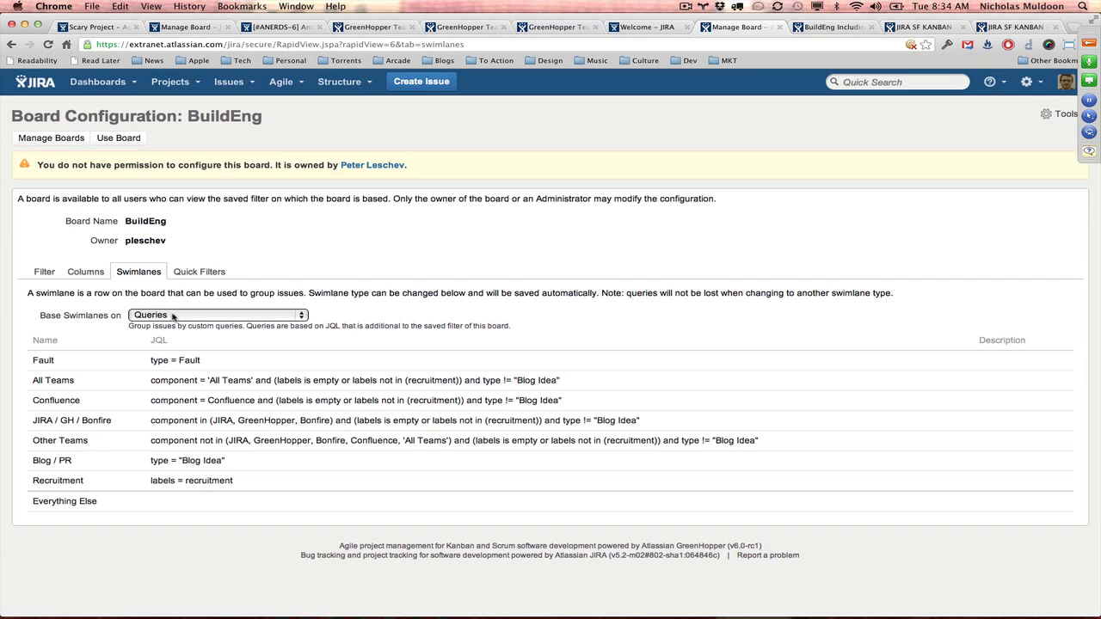
pyautogui.click(197, 272)
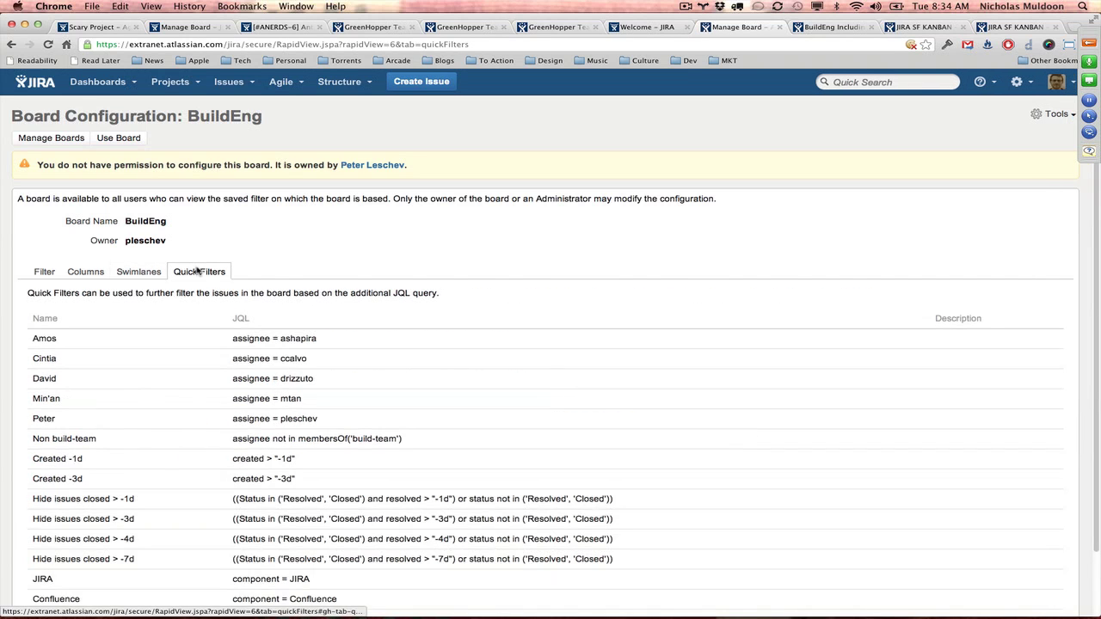
pyautogui.scroll(-3, 352, 467)
pyautogui.scroll(2, 352, 467)
pyautogui.scroll(1, 351, 467)
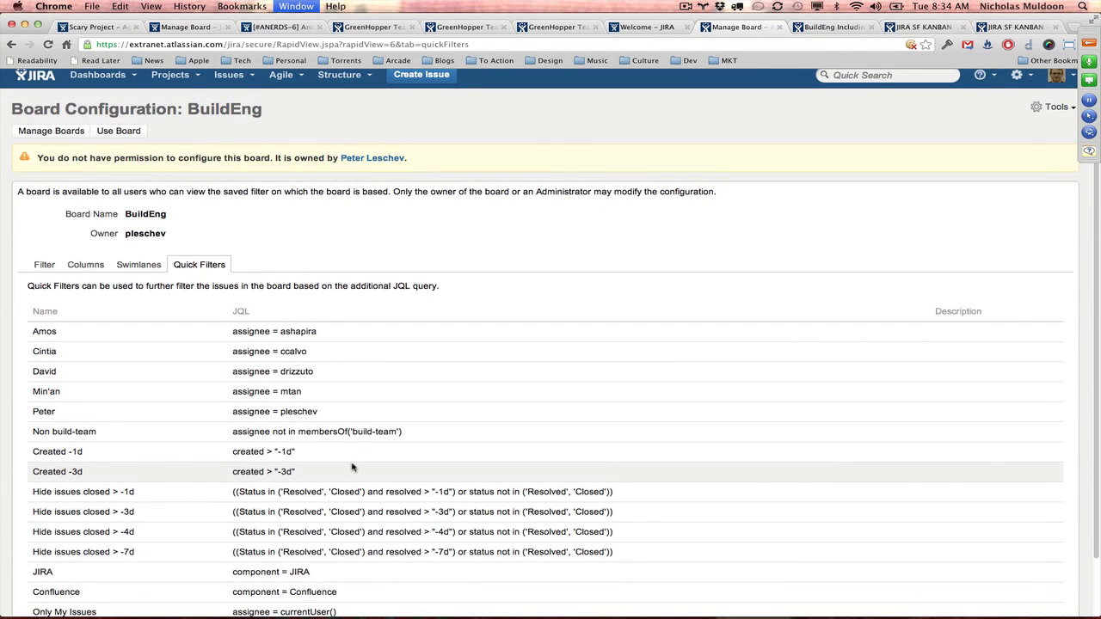
pyautogui.hotkey('ctrl', 'Tab')
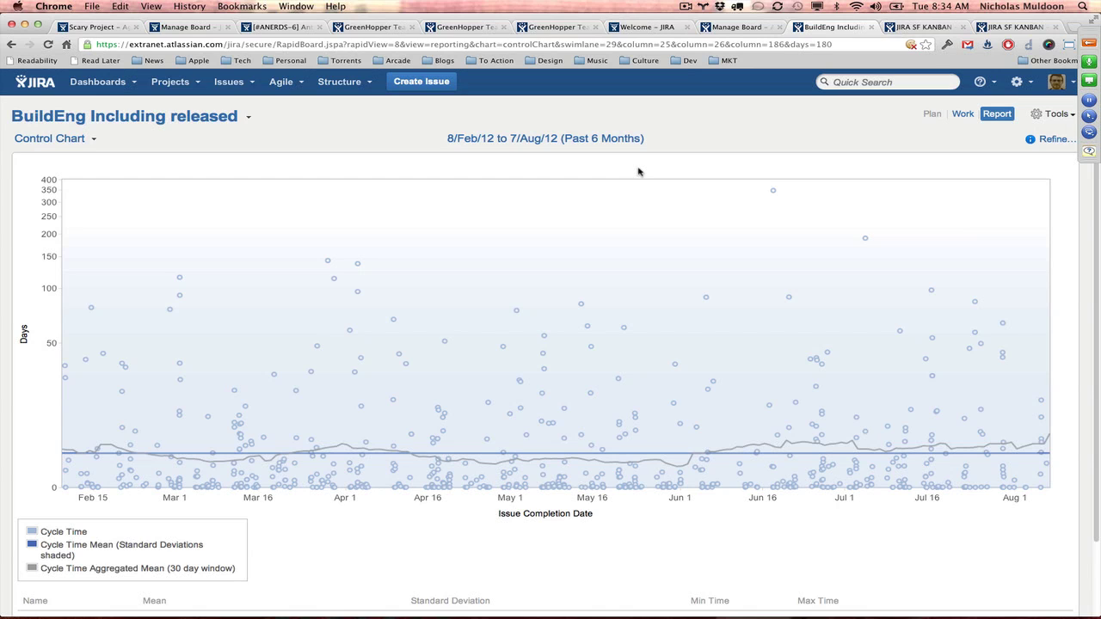
pyautogui.click(56, 139)
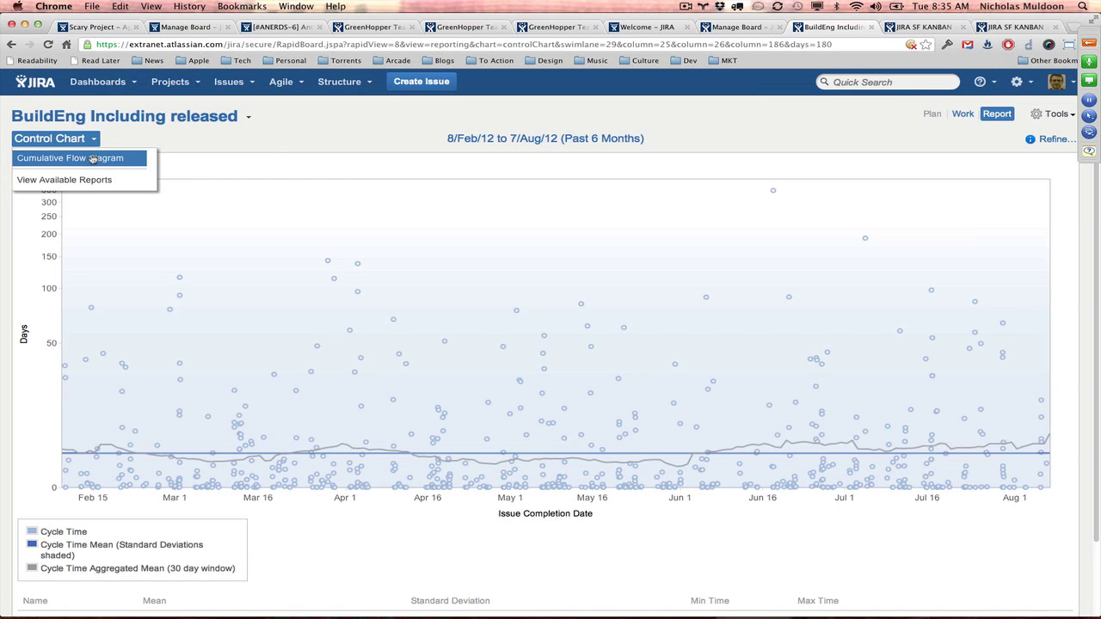
pyautogui.click(266, 141)
pyautogui.tripleClick(593, 143)
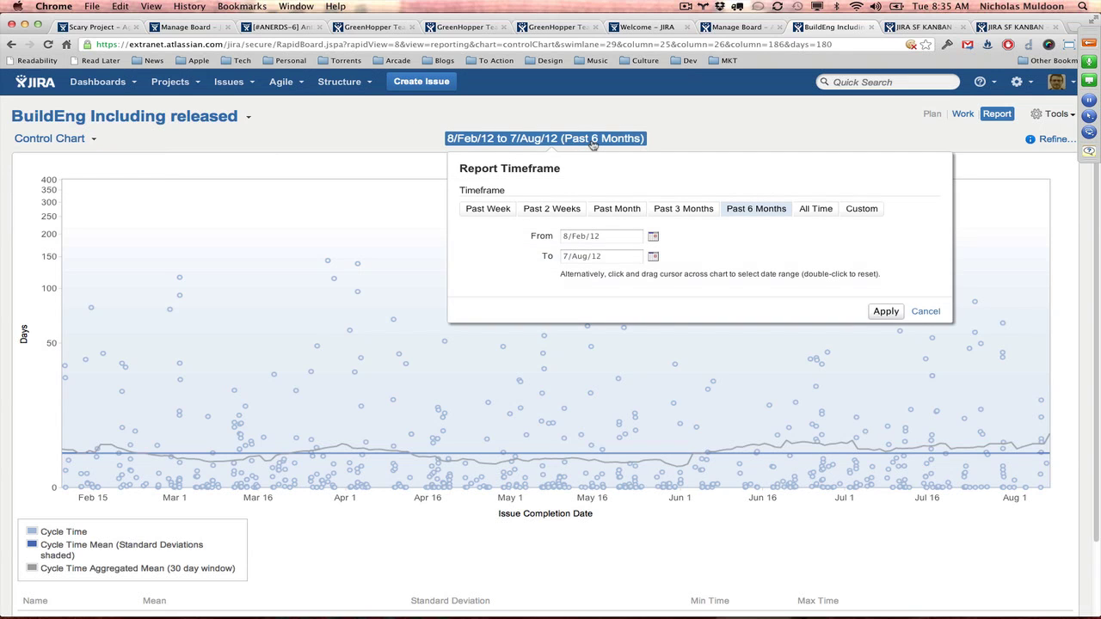
pyautogui.click(438, 228)
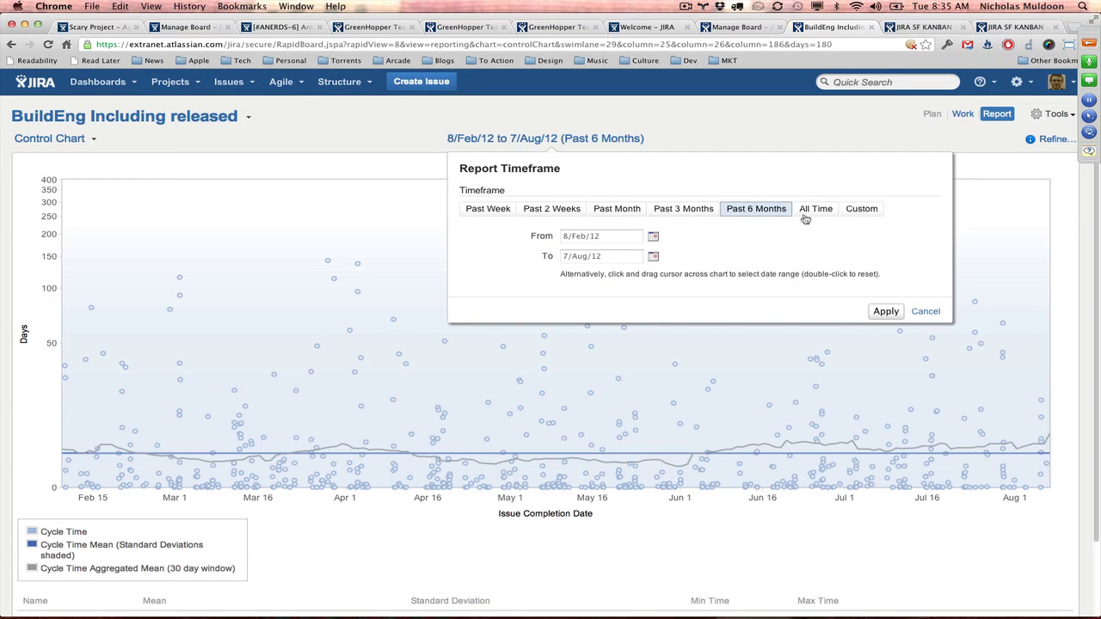
pyautogui.click(770, 129)
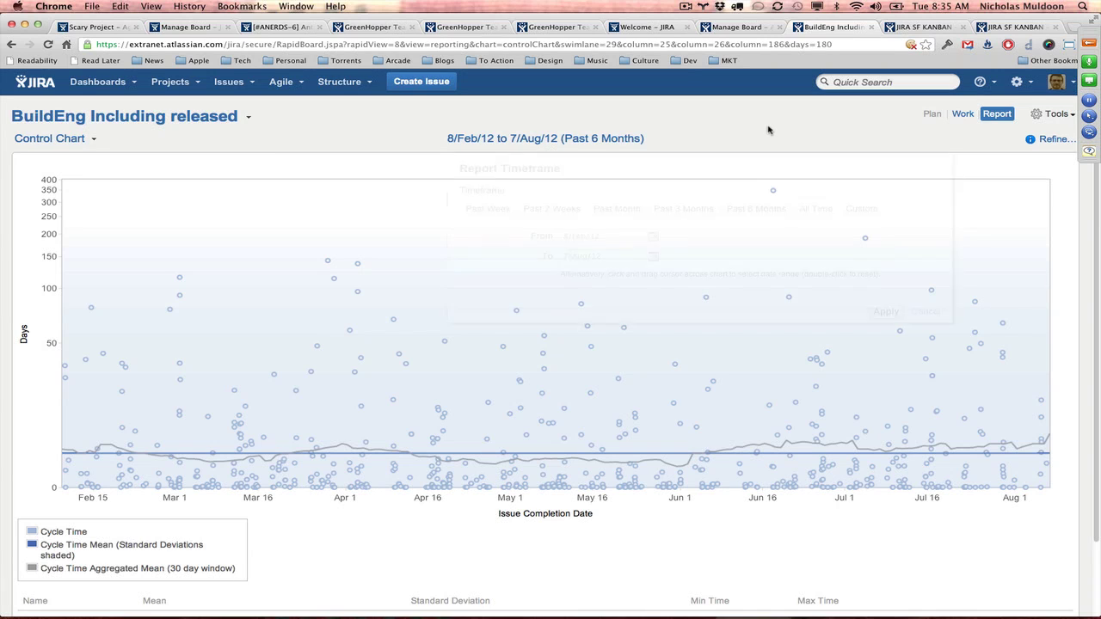
pyautogui.click(1044, 141)
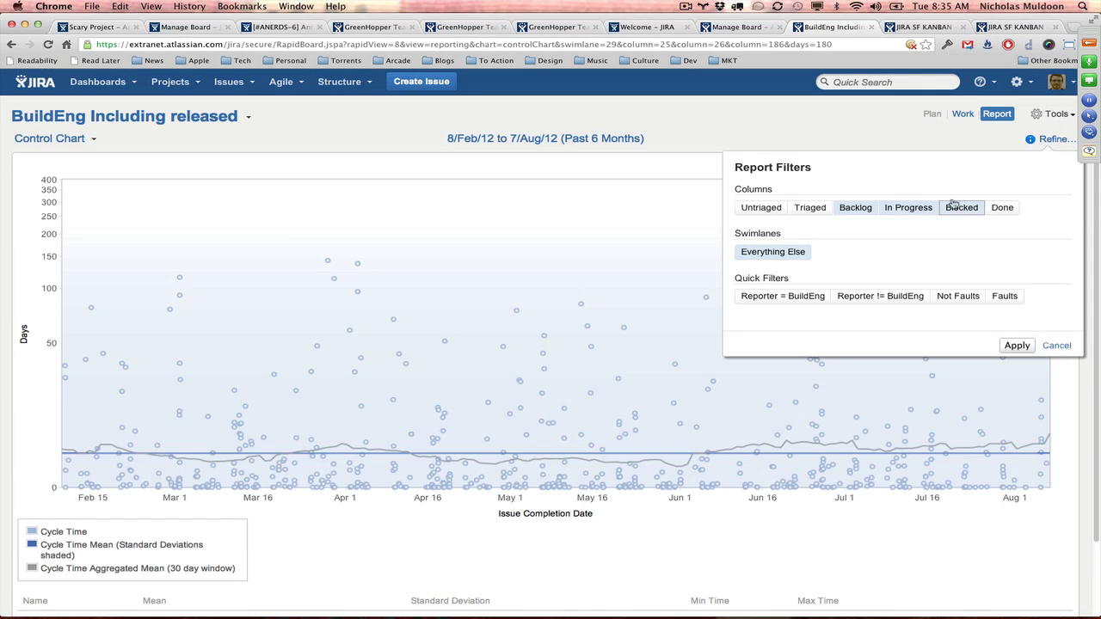
pyautogui.click(823, 138)
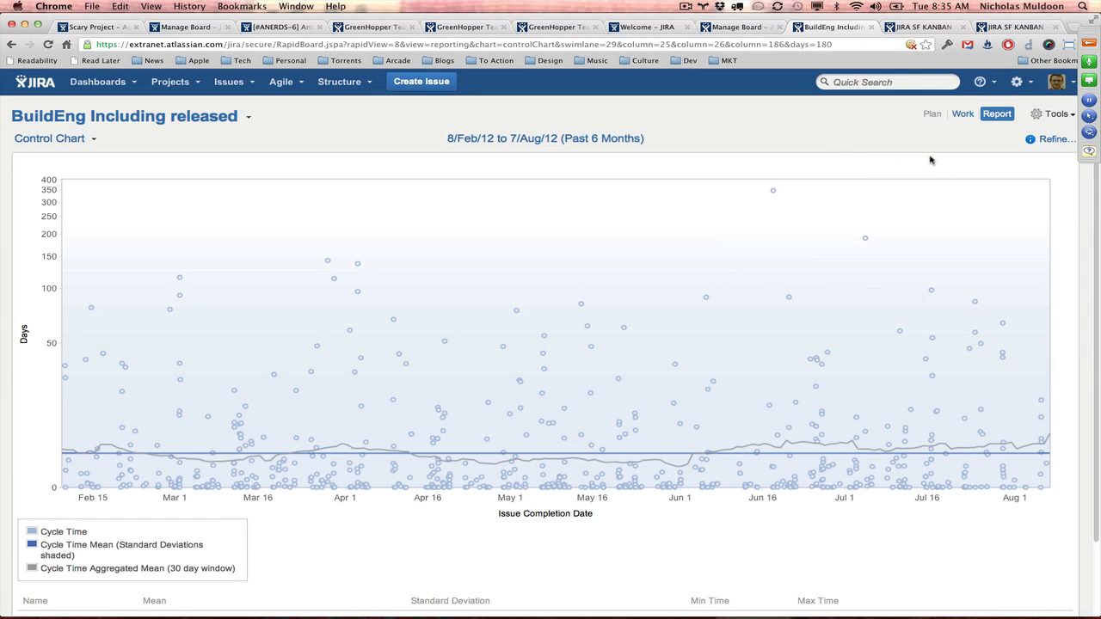
pyautogui.click(1049, 138)
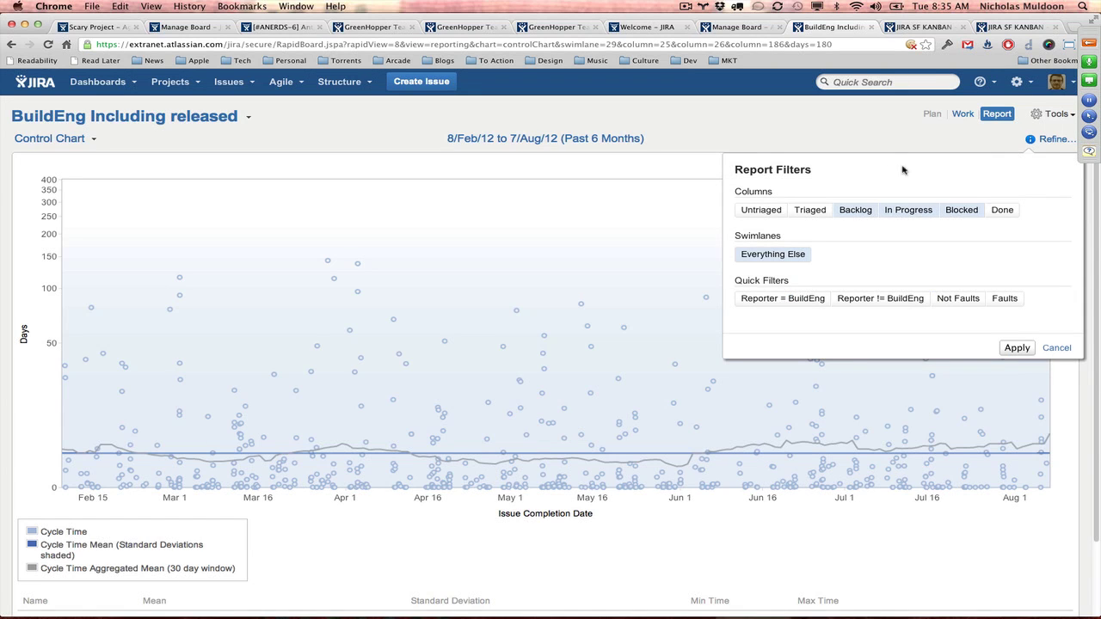
pyautogui.click(859, 147)
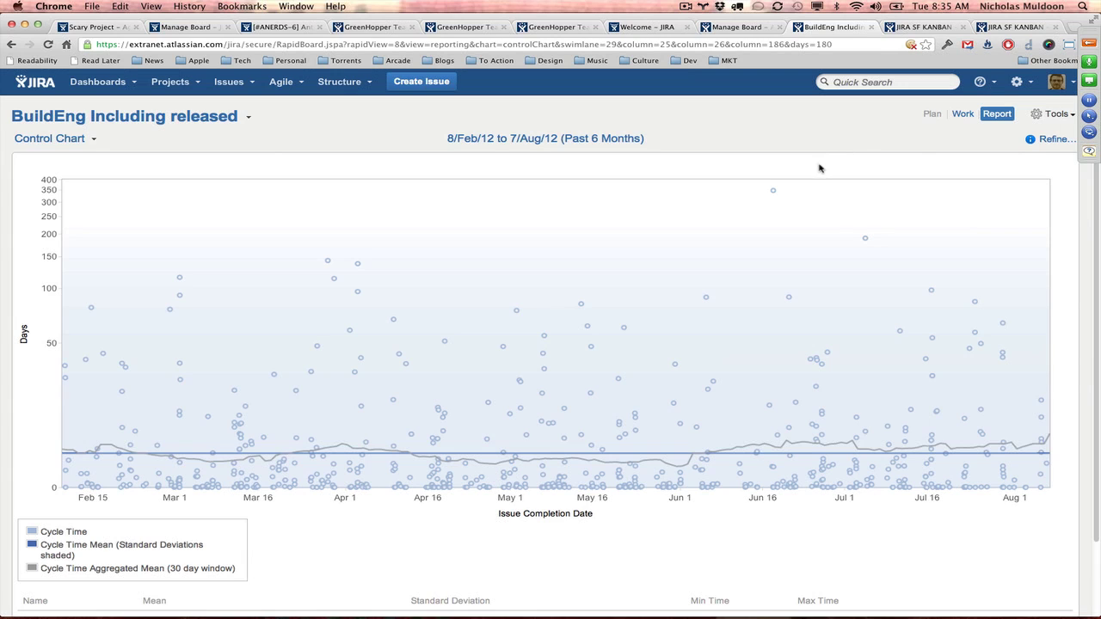
pyautogui.moveTo(773, 198)
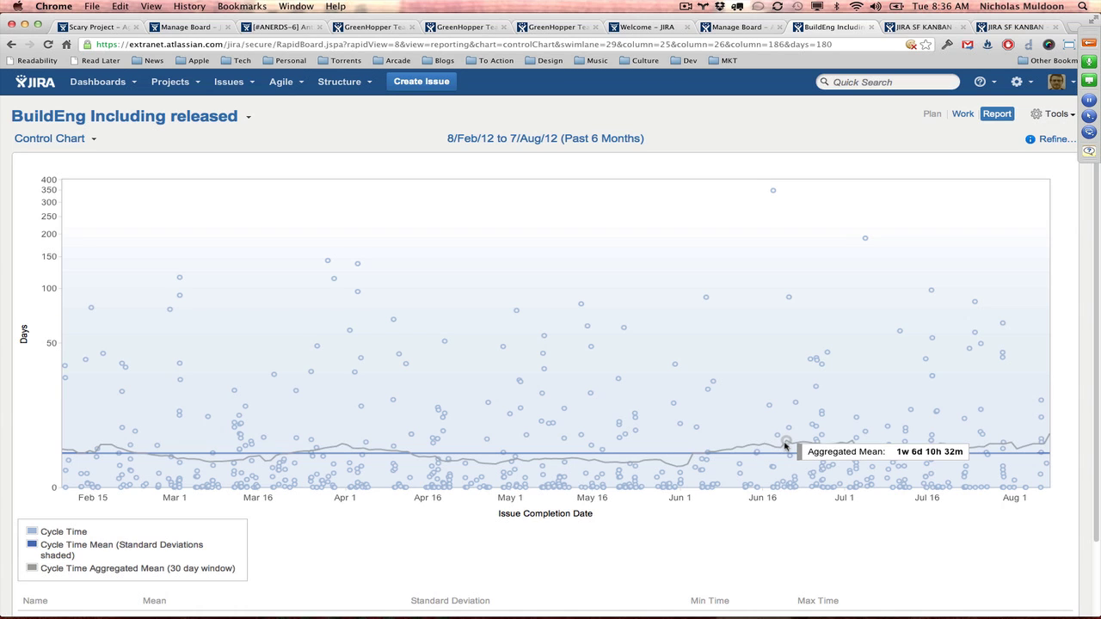
# Step: Switch to the JIRA SF KANBAN support board, with 38 issues in Investigation and 383 in WFC
pyautogui.moveTo(822, 473)
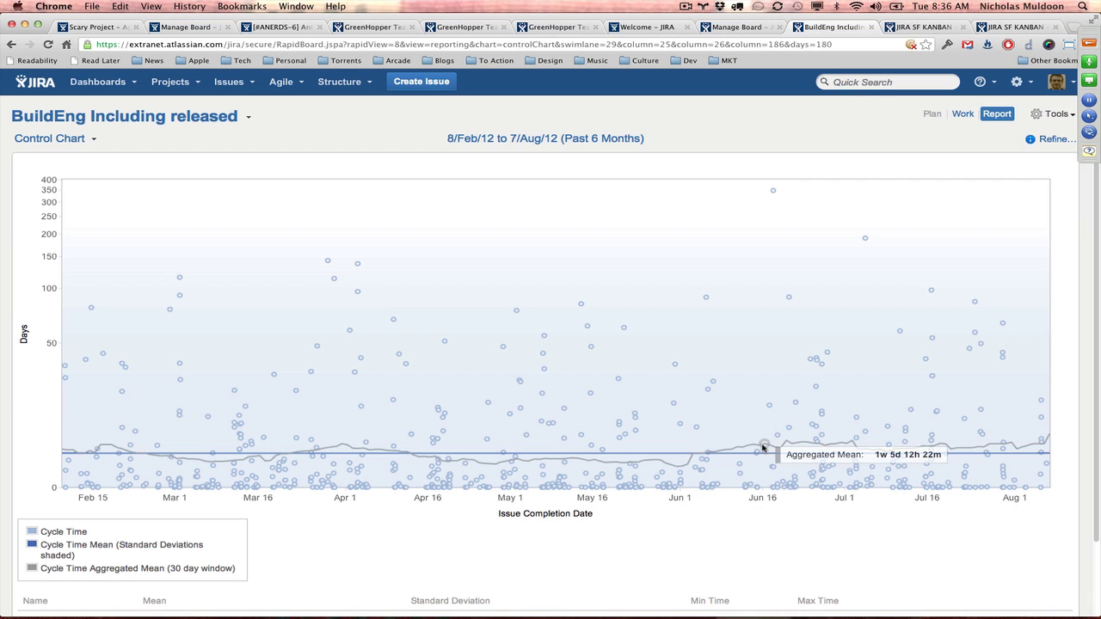
pyautogui.moveTo(761, 446)
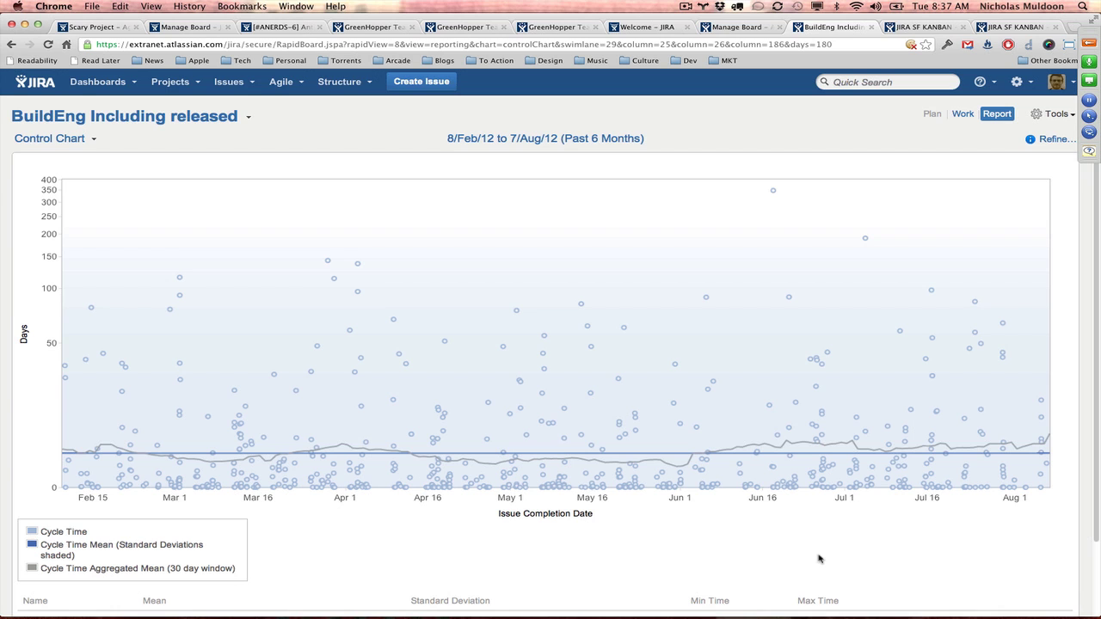
pyautogui.hotkey('ctrl', 'Tab')
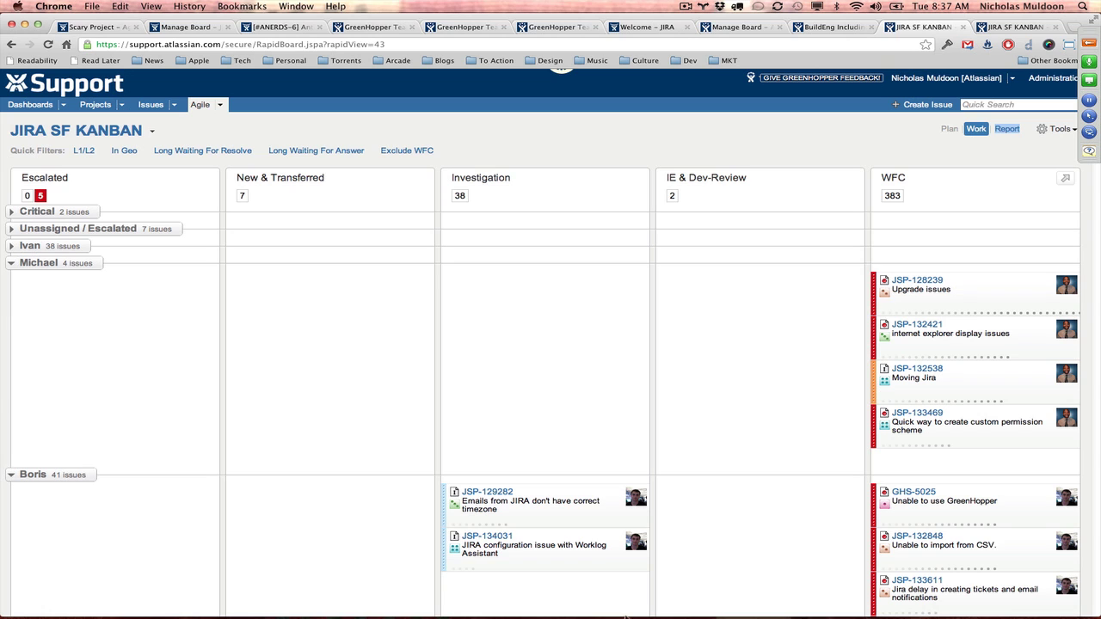
# Step: Expand the Critical and Unassigned / Escalated swimlanes and scroll through their issues
pyautogui.click(11, 212)
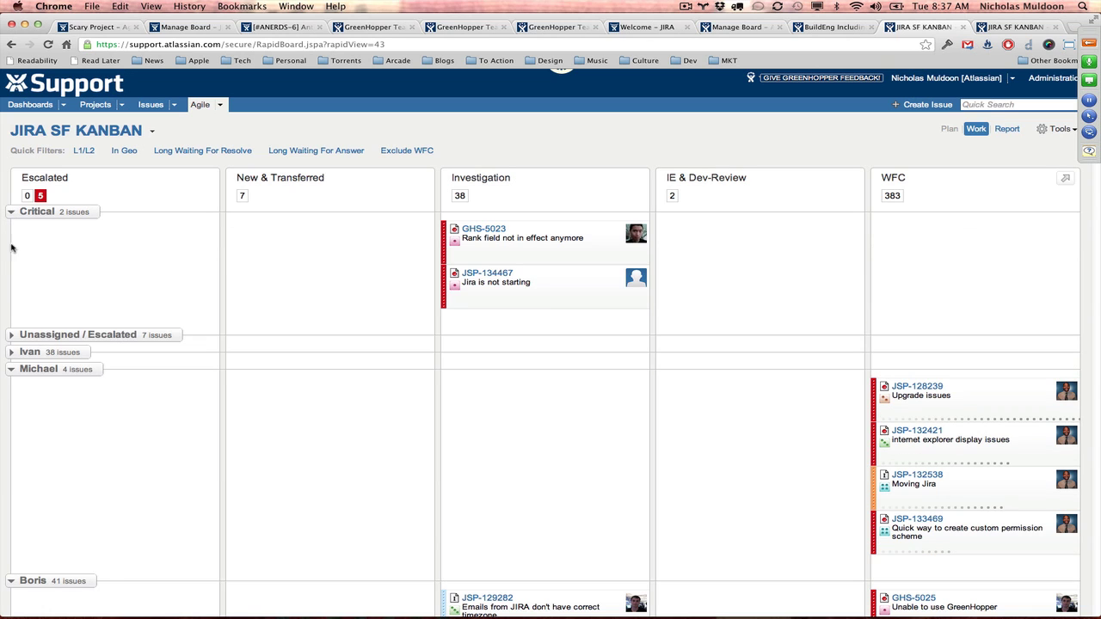
pyautogui.click(17, 337)
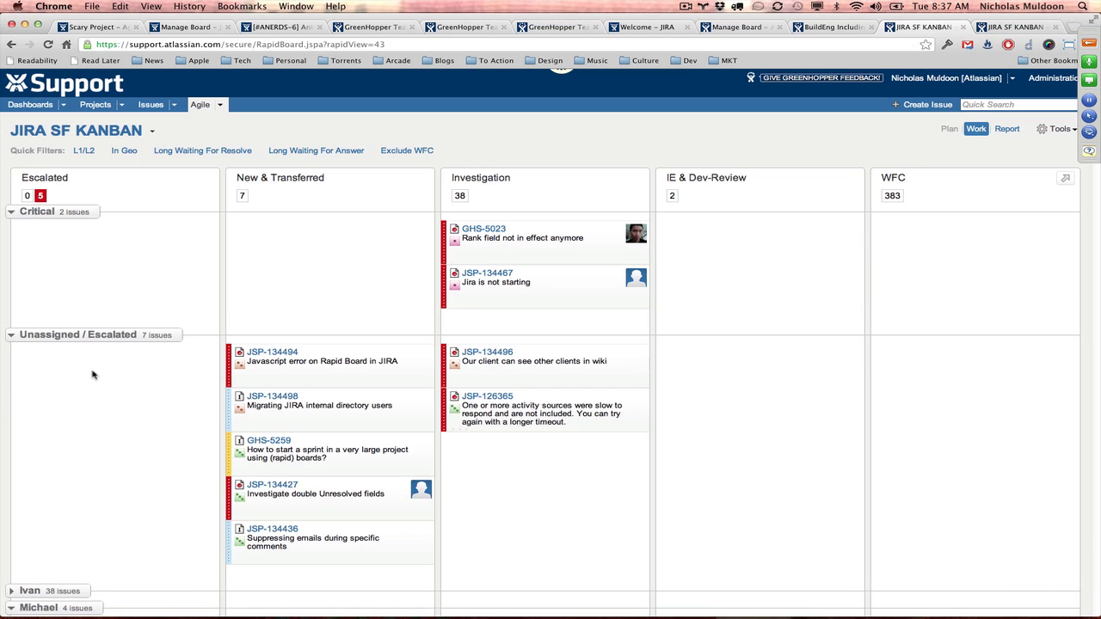
pyautogui.scroll(-10, 93, 376)
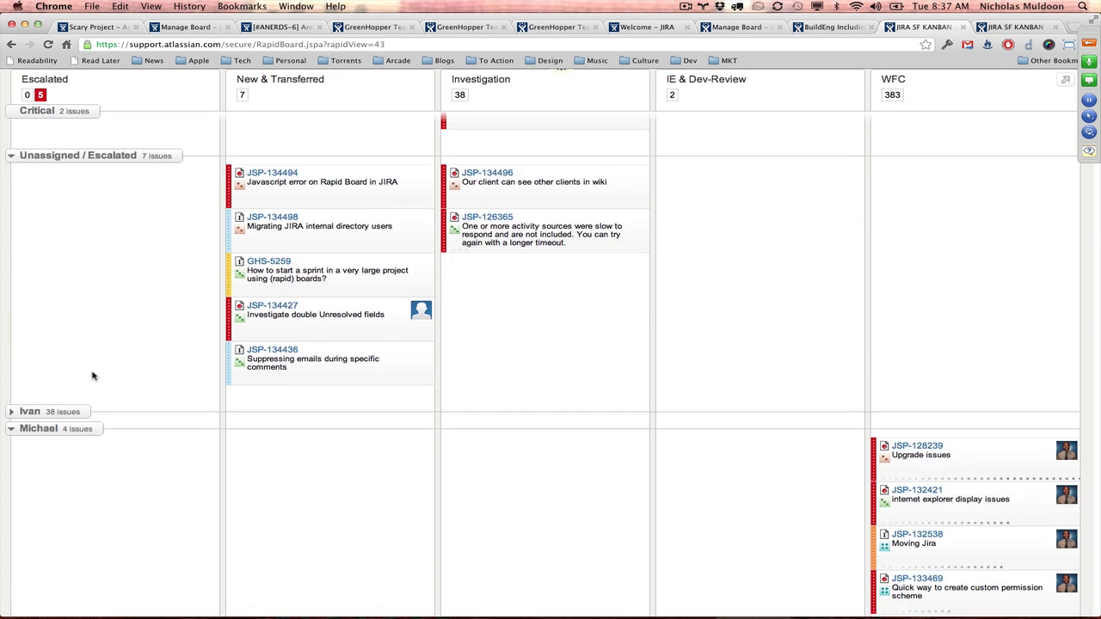
pyautogui.scroll(-15, 93, 376)
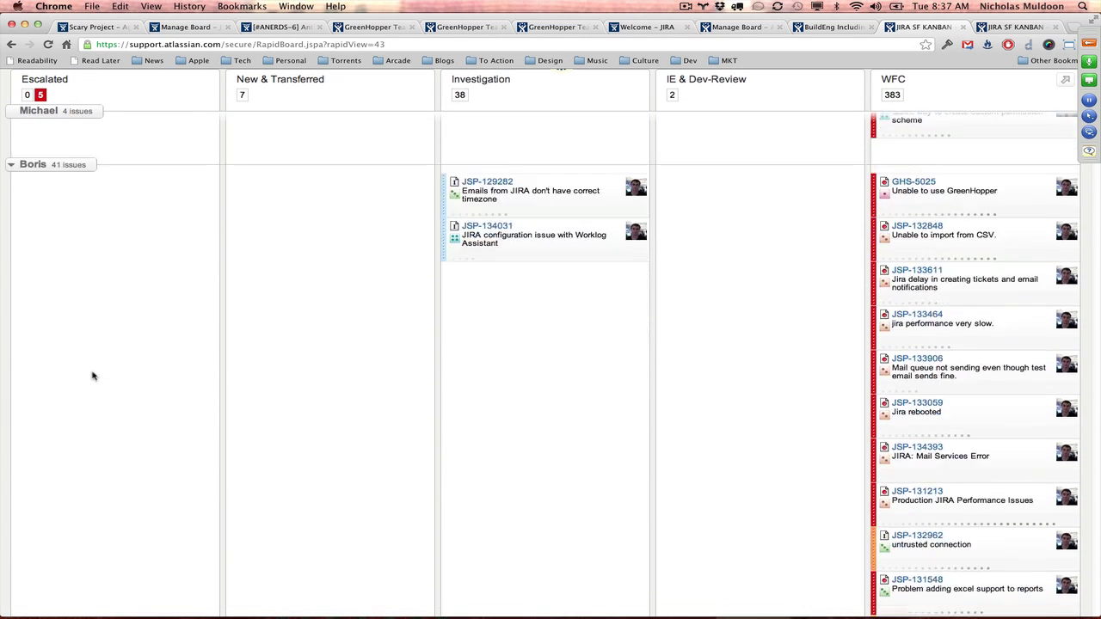
pyautogui.scroll(-8, 93, 376)
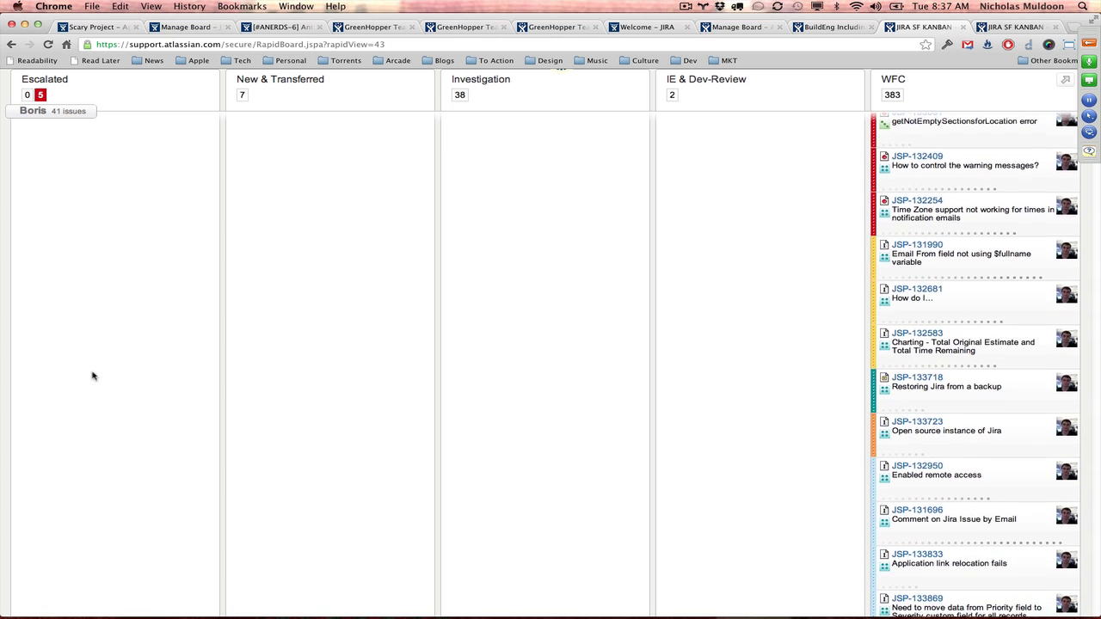
pyautogui.scroll(15, 93, 375)
pyautogui.scroll(20, 93, 376)
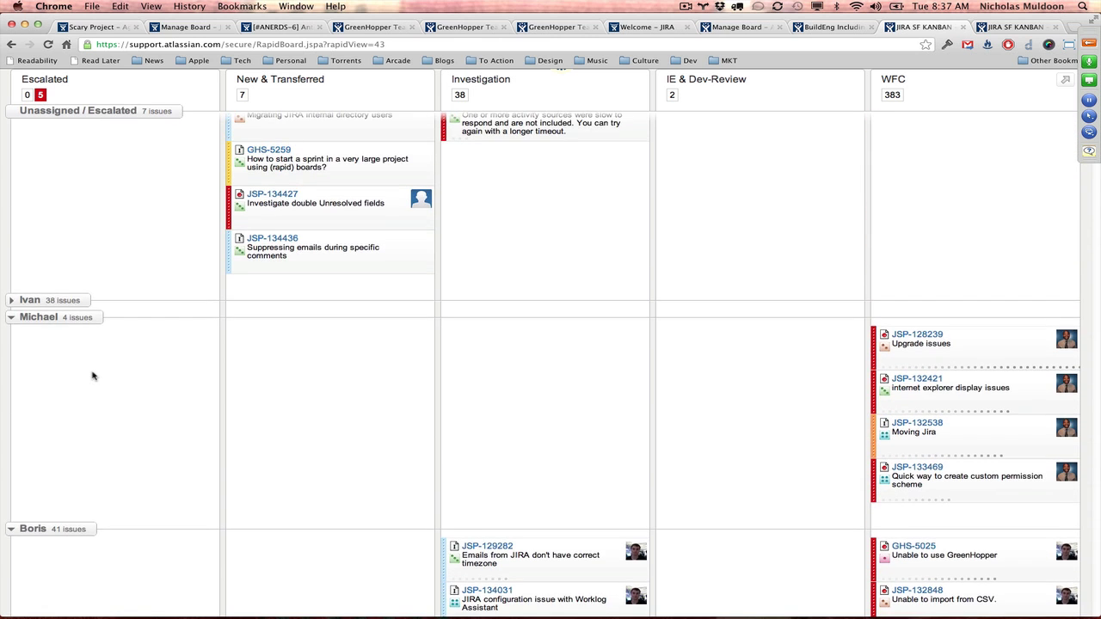
pyautogui.scroll(-5, 93, 376)
pyautogui.scroll(3, 92, 373)
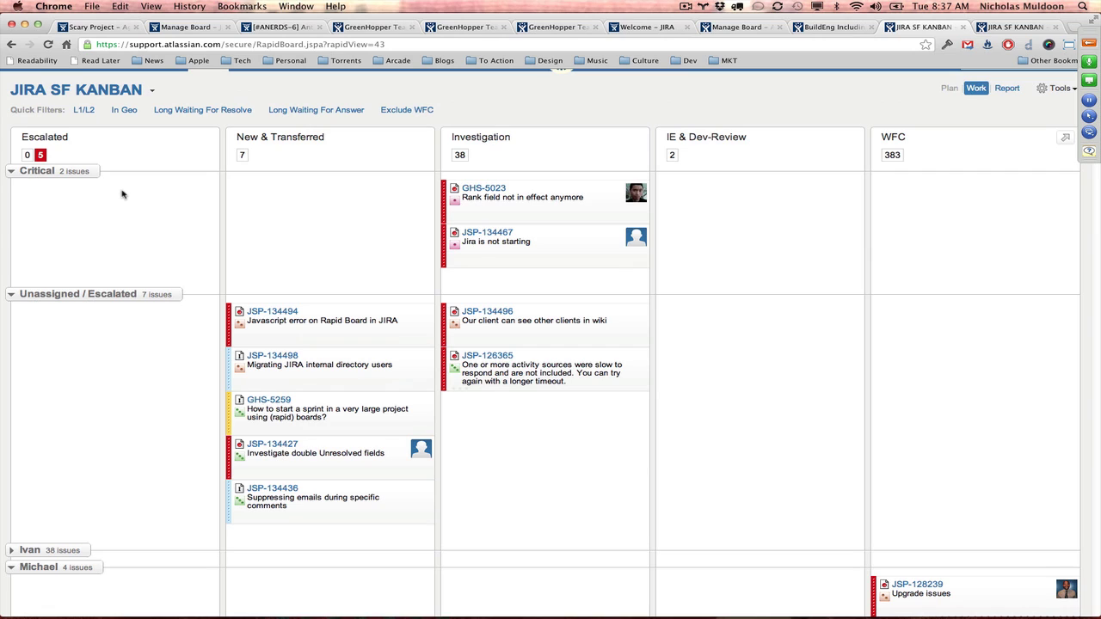